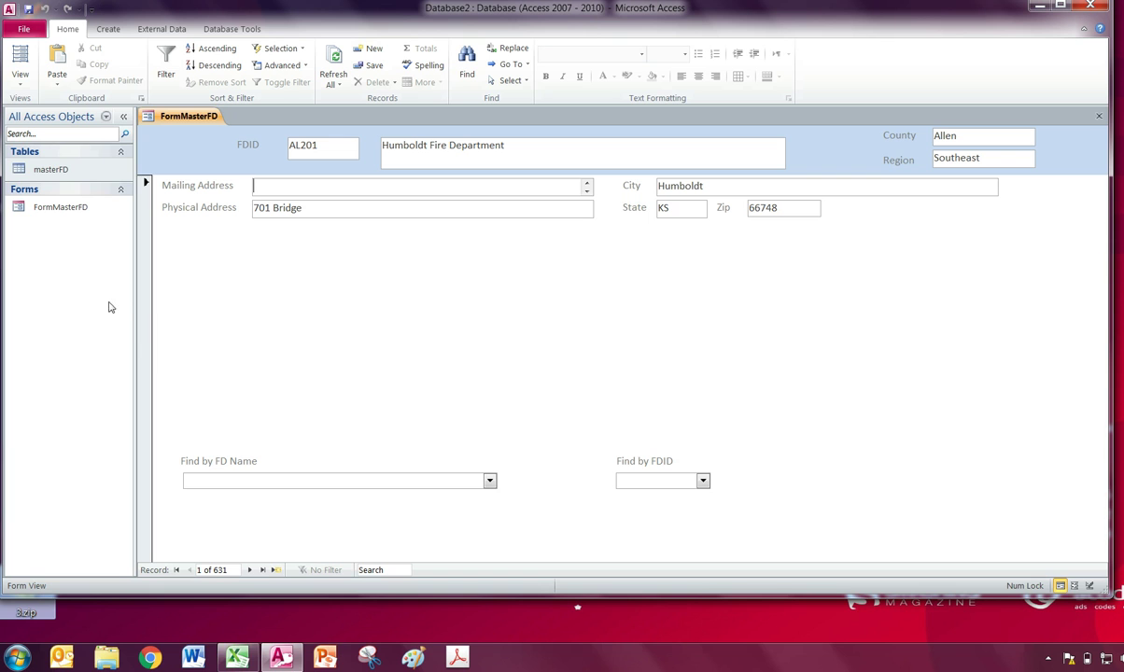
# Create a new table, save it as Contacts and open it in Design View
pyautogui.click(99, 167)
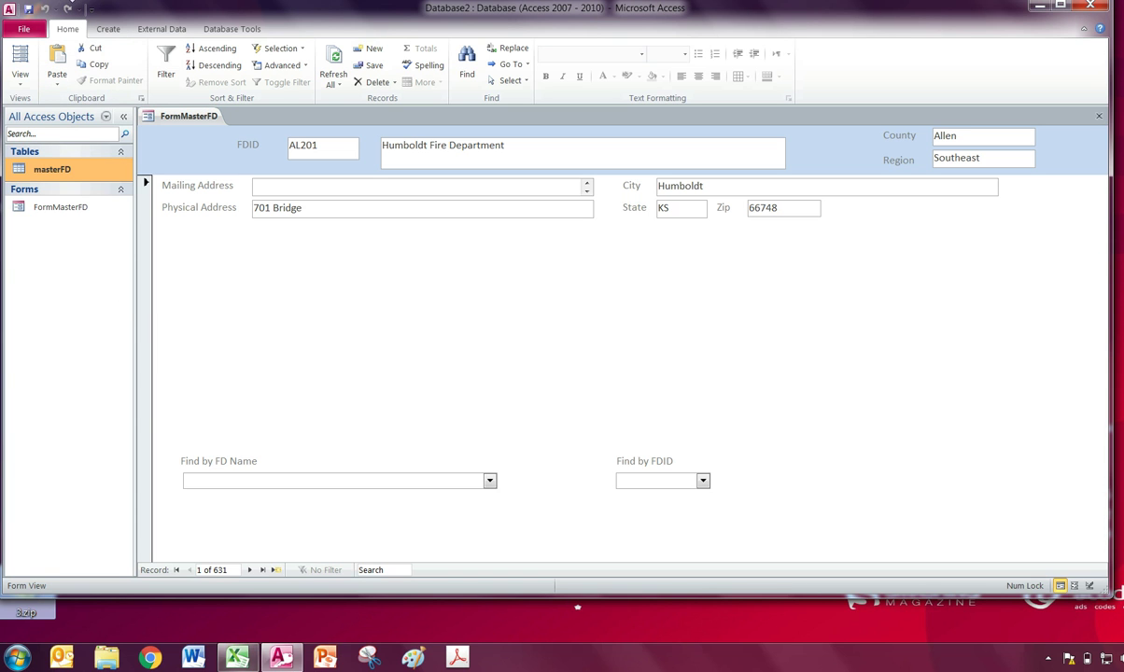
pyautogui.click(109, 30)
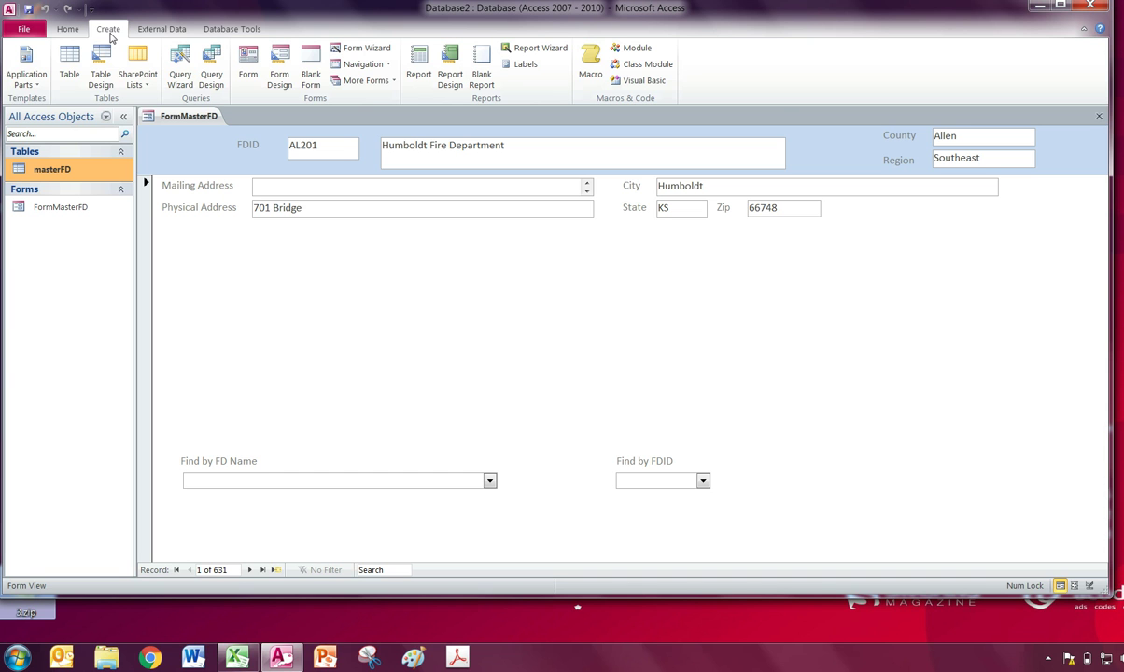
pyautogui.click(70, 64)
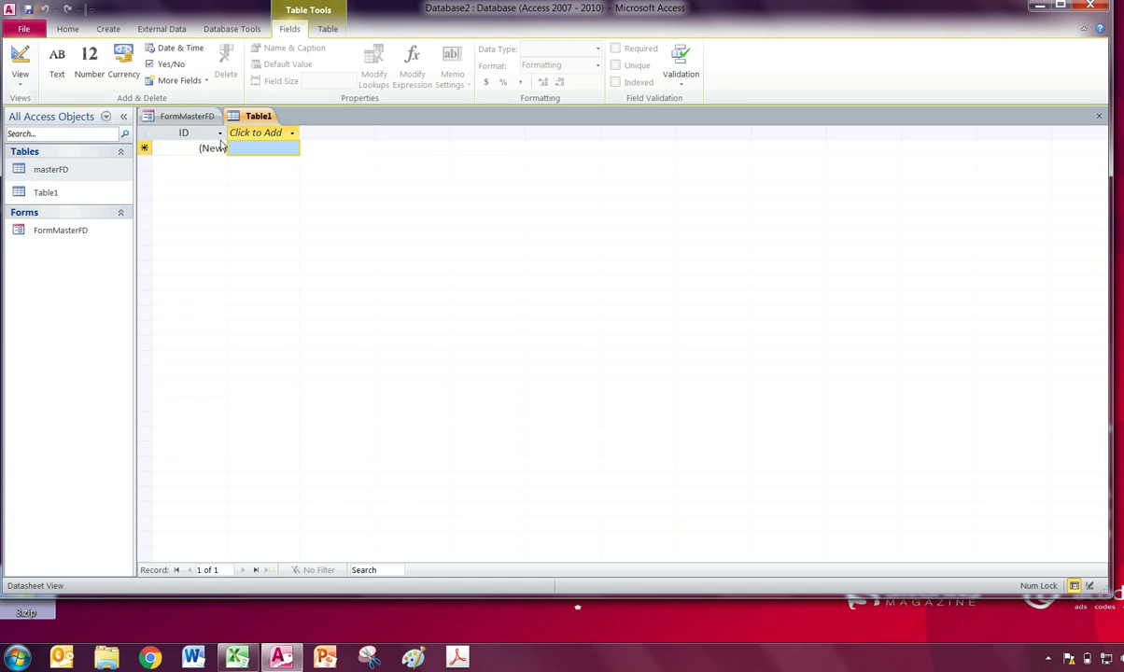
pyautogui.click(22, 80)
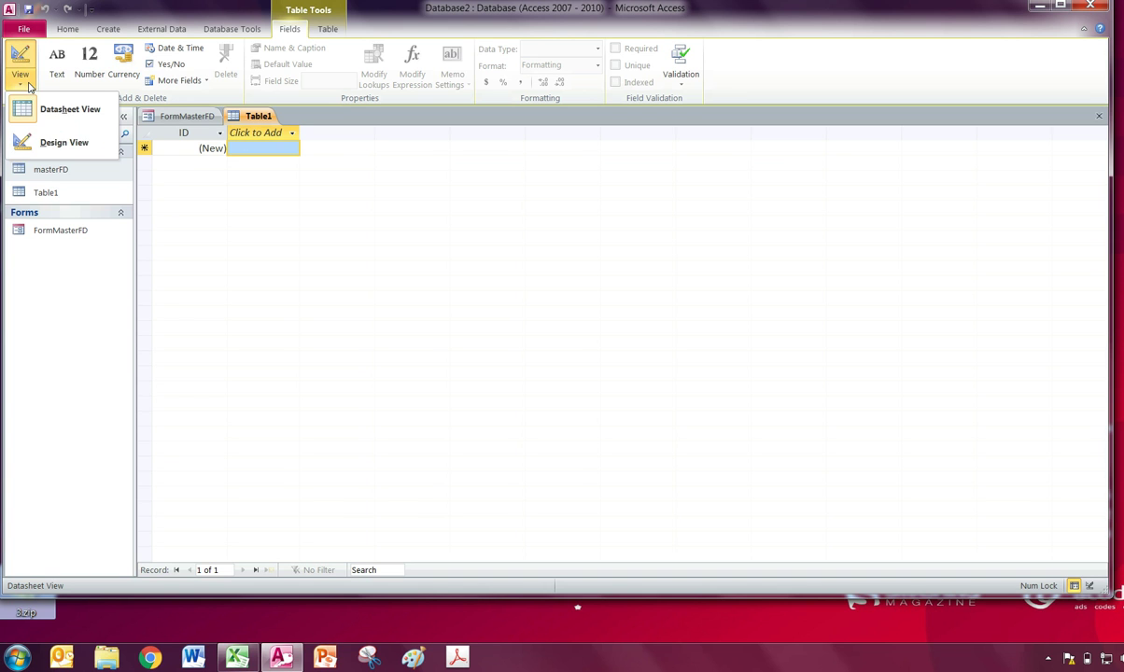
pyautogui.click(45, 142)
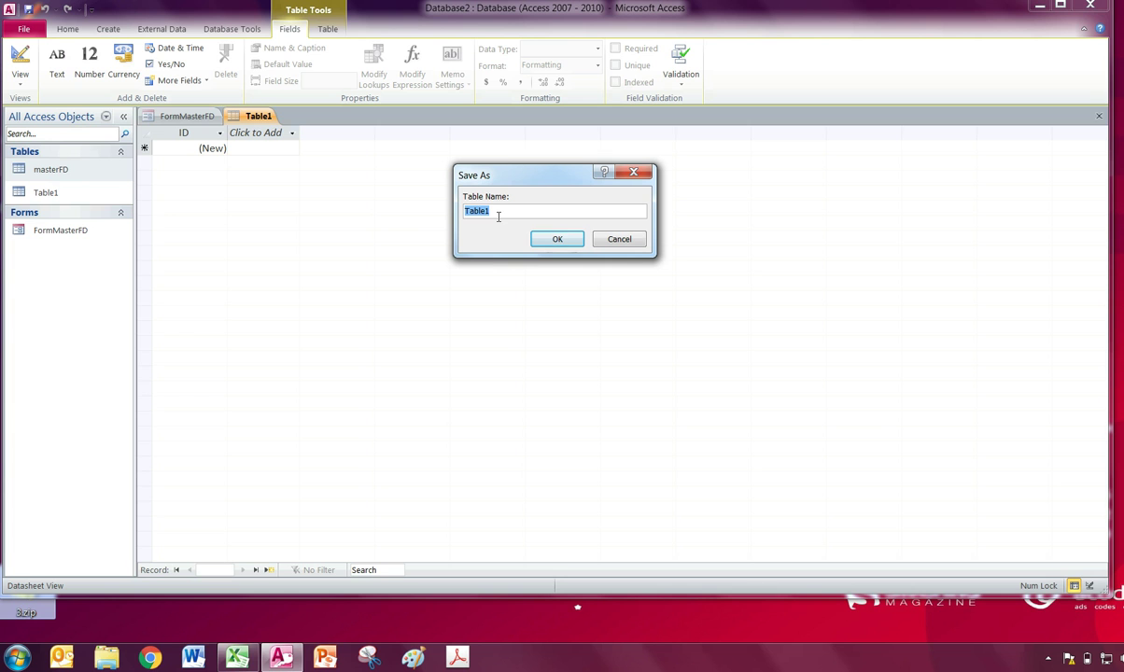
pyautogui.write('Contacts')
pyautogui.press('Return')
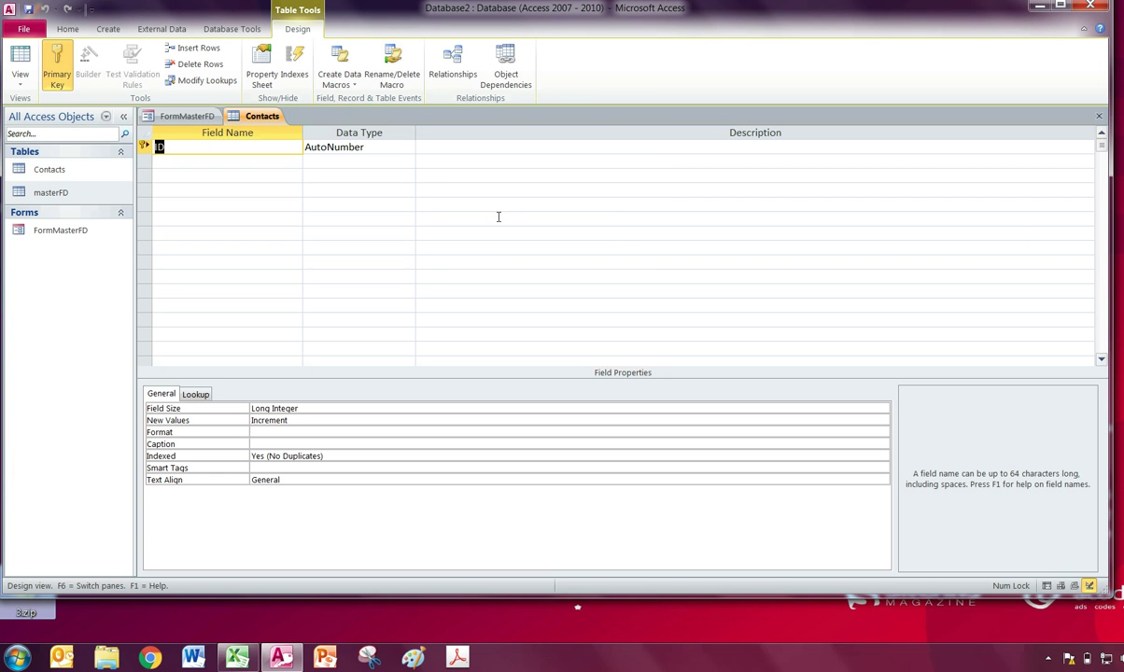
# Add the text fields FDID and Contact_Name below the ID field
pyautogui.click(202, 160)
pyautogui.write('FDID')
pyautogui.press('Tab')
pyautogui.press('Tab')
pyautogui.press('Tab')
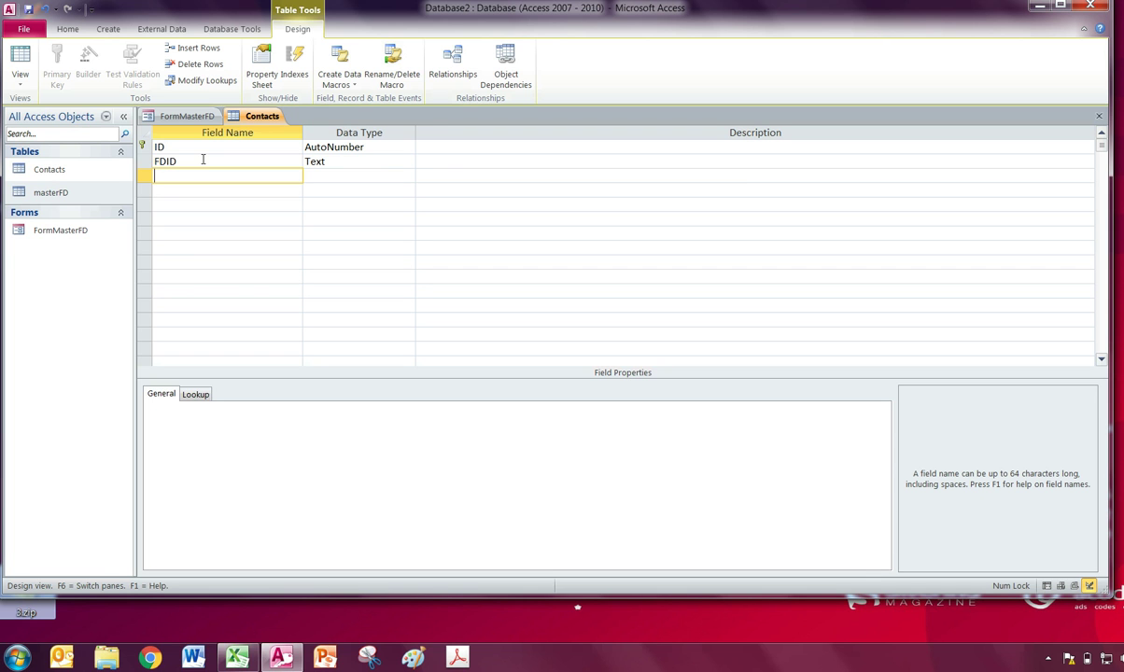
pyautogui.write('Contact_Name')
pyautogui.press('Return')
pyautogui.press('Return')
pyautogui.press('Return')
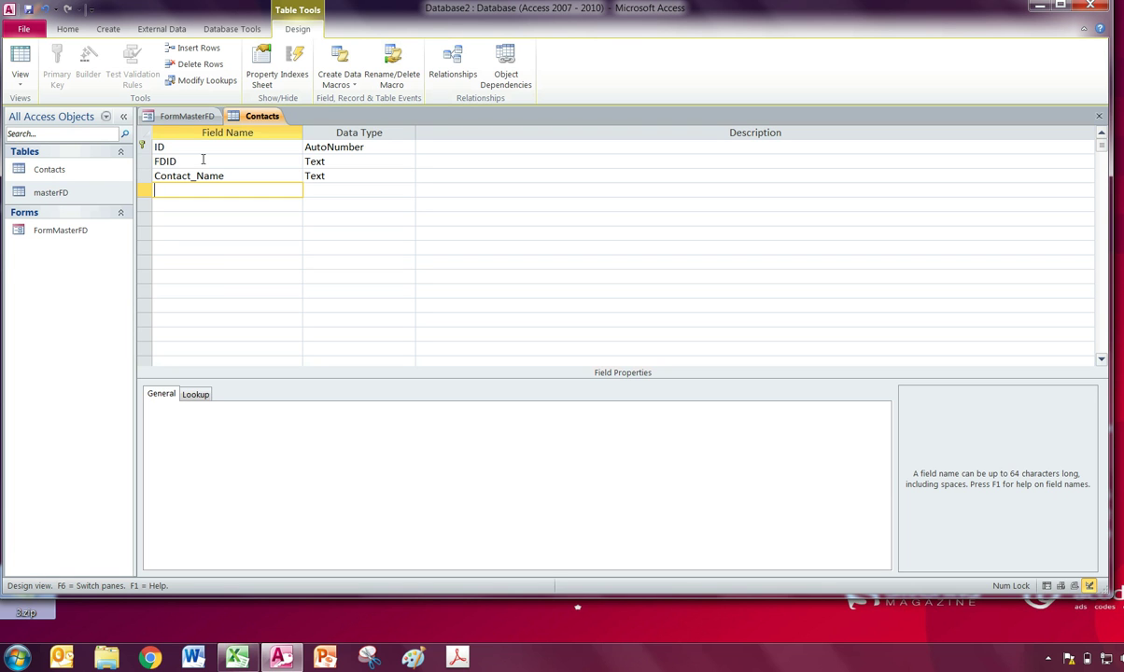
# Add a text field named Title below Contact_Name
pyautogui.write('Email')
pyautogui.press('BackSpace')
pyautogui.press('BackSpace')
pyautogui.press('BackSpace')
pyautogui.press('BackSpace')
pyautogui.press('BackSpace')
pyautogui.write('Title')
pyautogui.press('Return')
pyautogui.press('Return')
pyautogui.press('Return')
# Swap the last two field names so that Title follows FDID and Contact_Name comes below it
pyautogui.hotkey('shift', 'Tab')
pyautogui.hotkey('shift', 'Tab')
pyautogui.press('Up')
pyautogui.press('Tab')
pyautogui.hotkey('shift', 'Tab')
pyautogui.hotkey('shift', 'Tab')
pyautogui.press('BackSpace')
pyautogui.write('Title')
pyautogui.press('Down')
pyautogui.write('Contact')
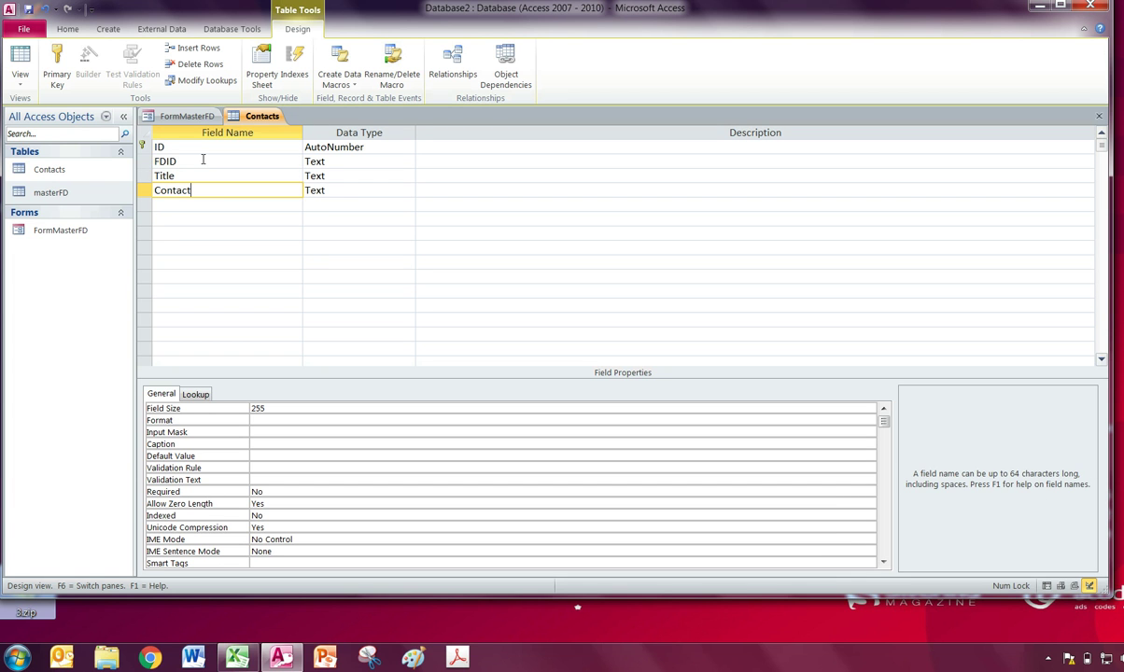
pyautogui.write('_Name')
pyautogui.press('Return')
pyautogui.press('Return')
pyautogui.press('Return')
# Add the text fields Email and NFIRS below Contact_Name
pyautogui.write('Email')
pyautogui.press('Return')
pyautogui.press('Return')
pyautogui.press('Return')
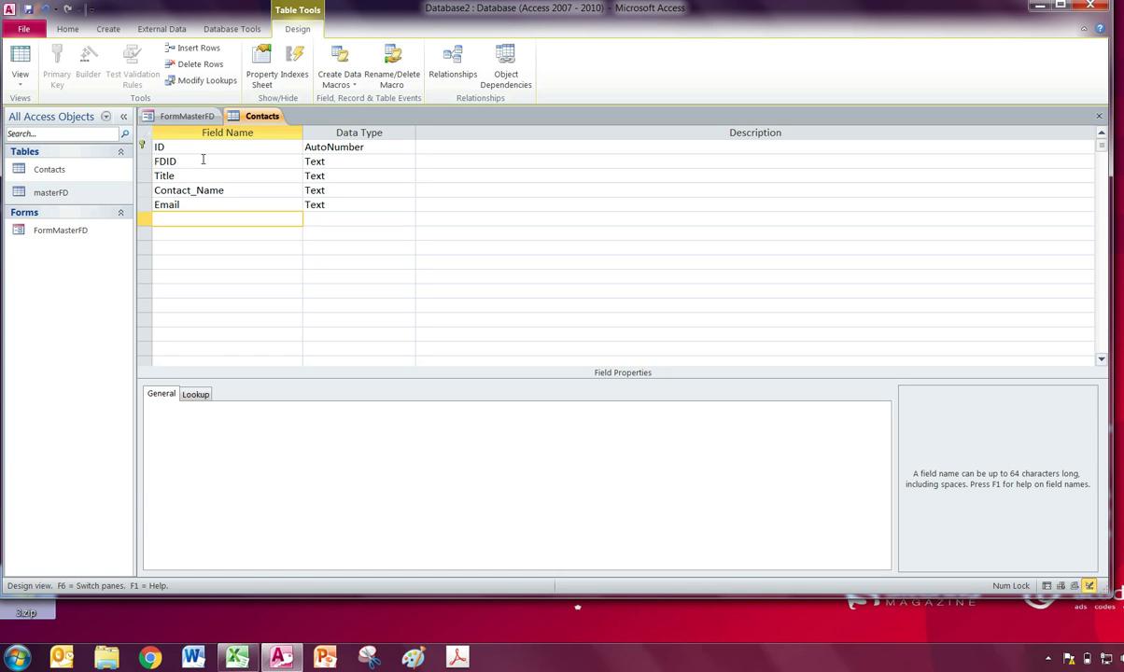
pyautogui.write('NFIRS')
pyautogui.press('Return')
pyautogui.press('Return')
pyautogui.press('Return')
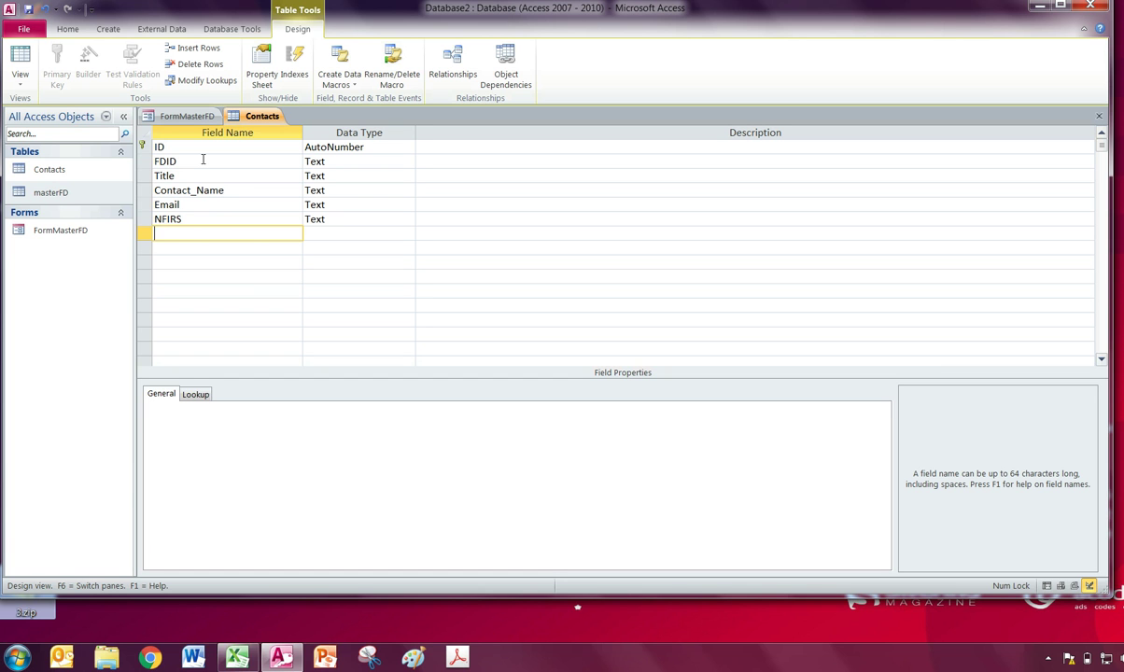
# Add the text fields Chief and Inspection below NFIRS
pyautogui.write('Chief')
pyautogui.press('Return')
pyautogui.press('Return')
pyautogui.press('Return')
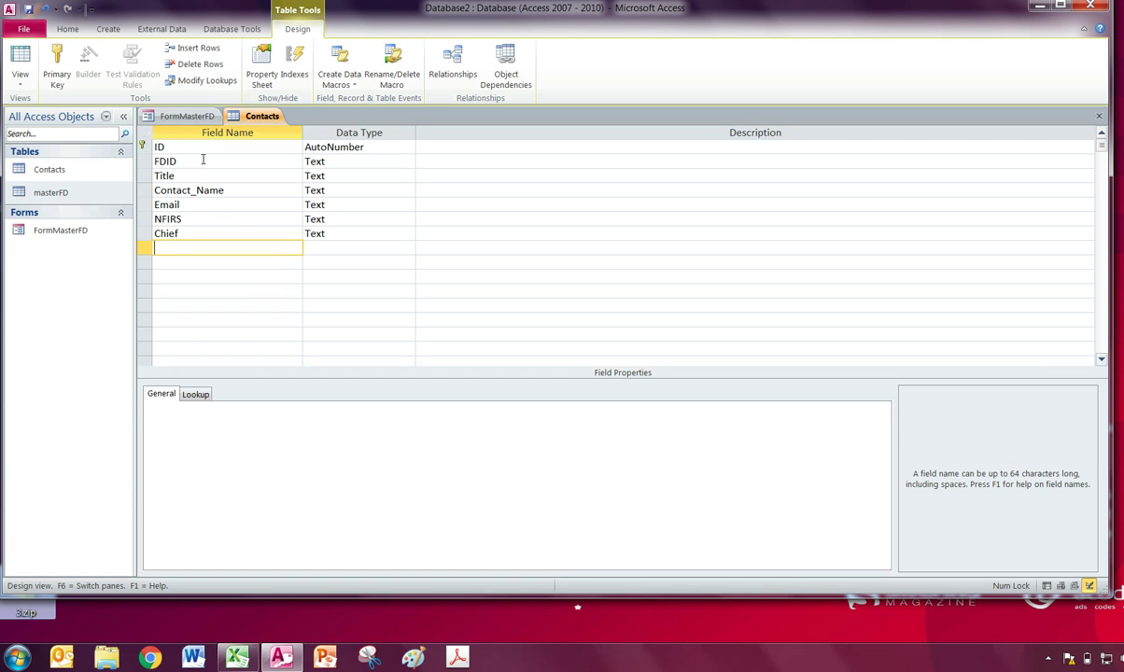
pyautogui.write('Inspection')
pyautogui.press('Return')
pyautogui.press('Return')
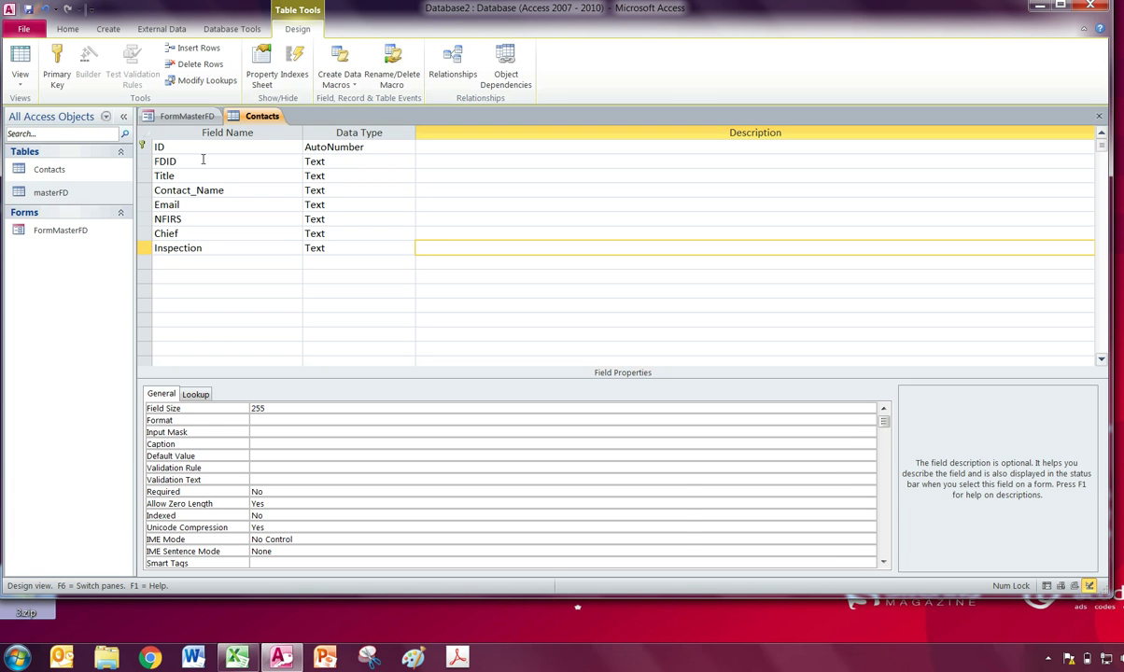
# Close the Contacts table and save its design changes
pyautogui.click(233, 190)
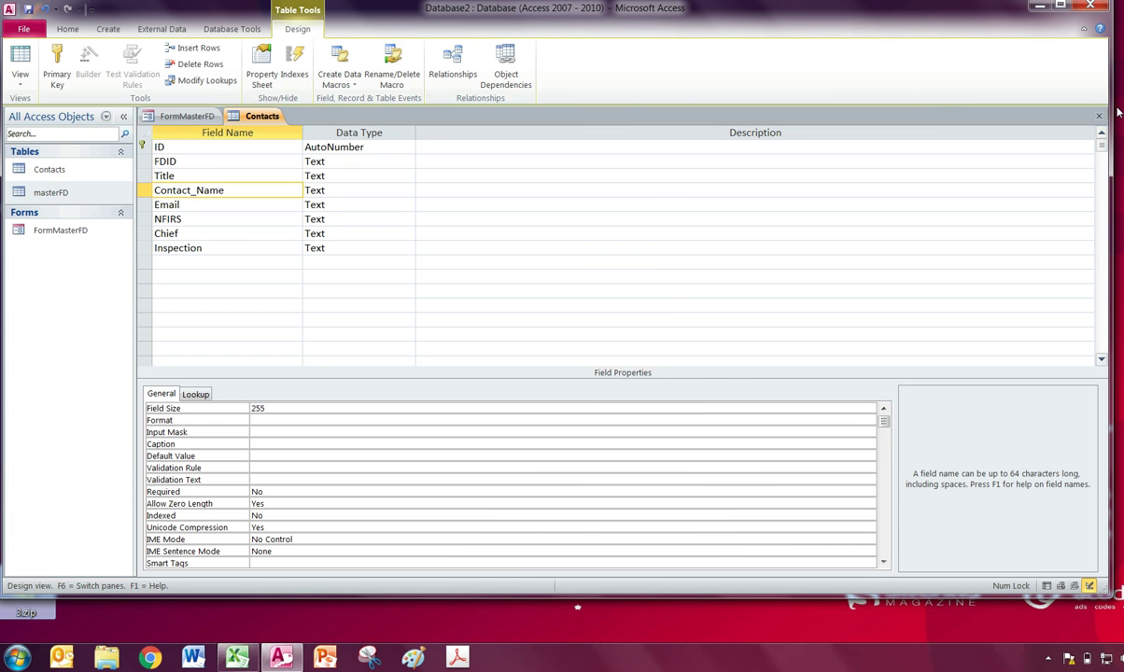
pyautogui.click(1100, 117)
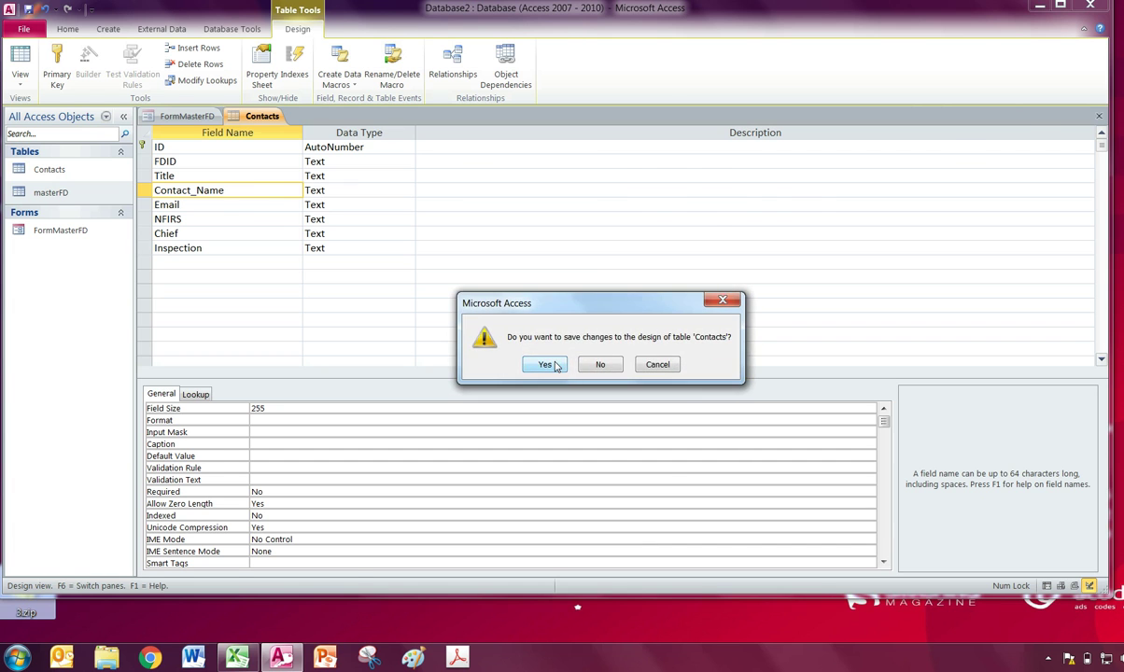
pyautogui.click(550, 366)
pyautogui.click(87, 171)
pyautogui.click(106, 193)
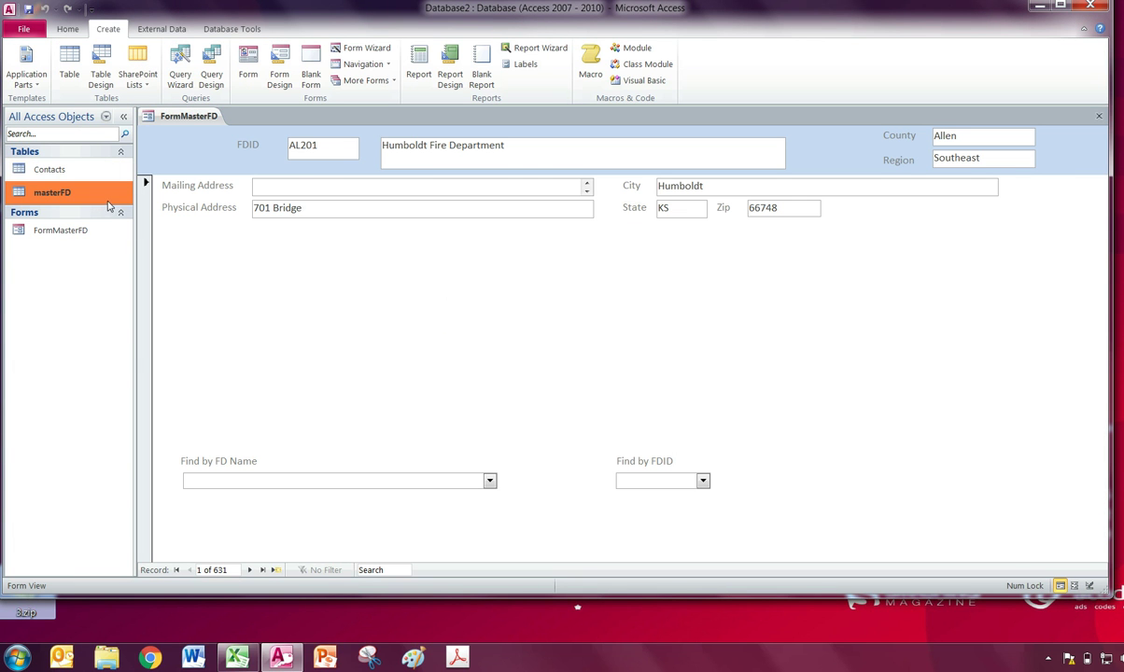
pyautogui.click(97, 173)
pyautogui.click(261, 292)
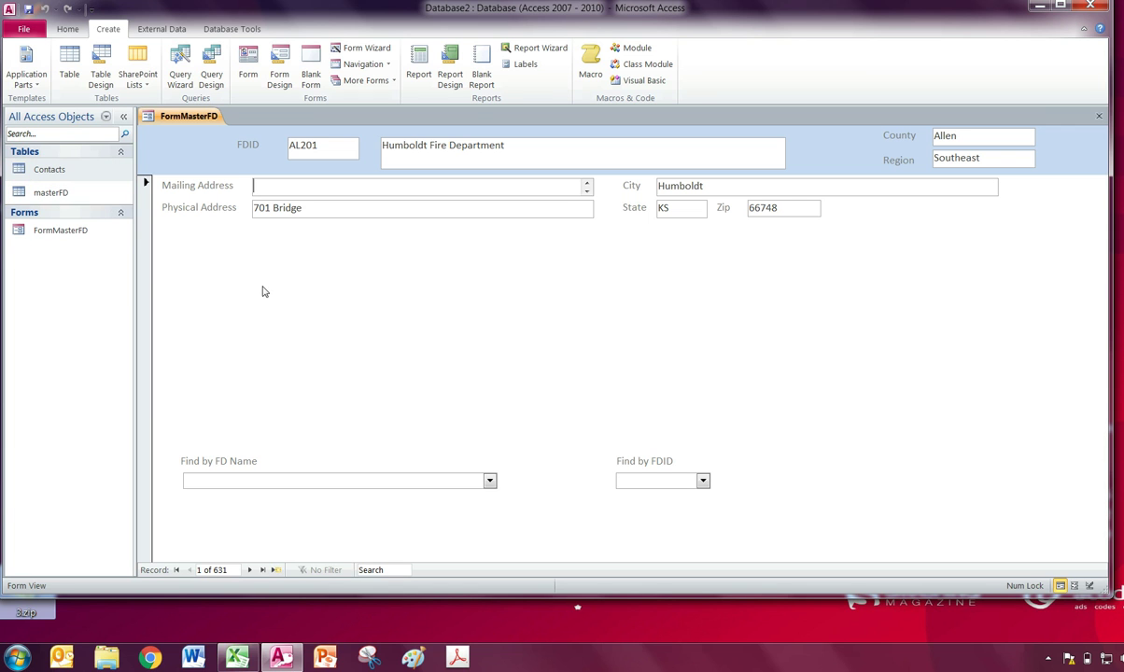
pyautogui.click(103, 232)
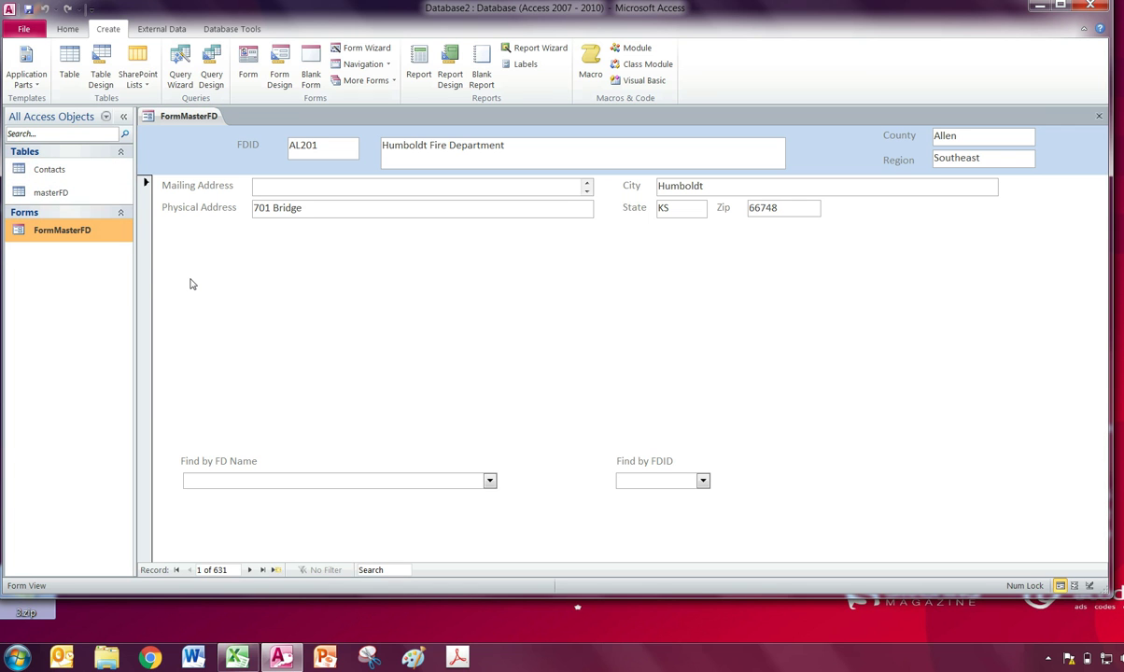
pyautogui.click(234, 339)
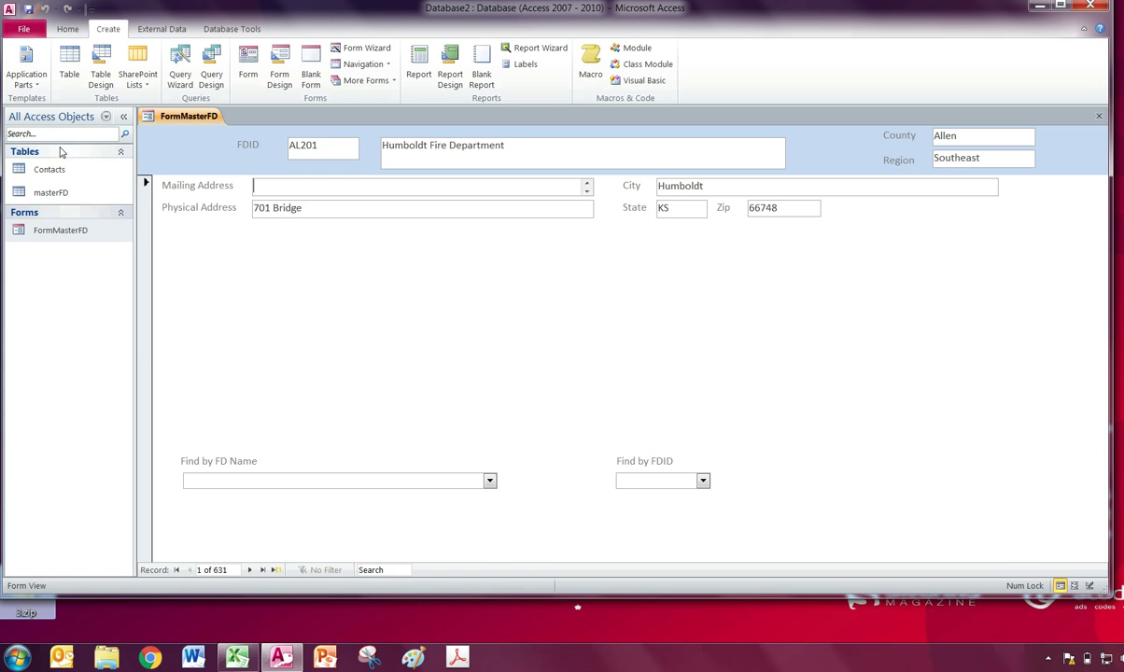
# Switch the FormMasterFD form to Design View
pyautogui.click(67, 29)
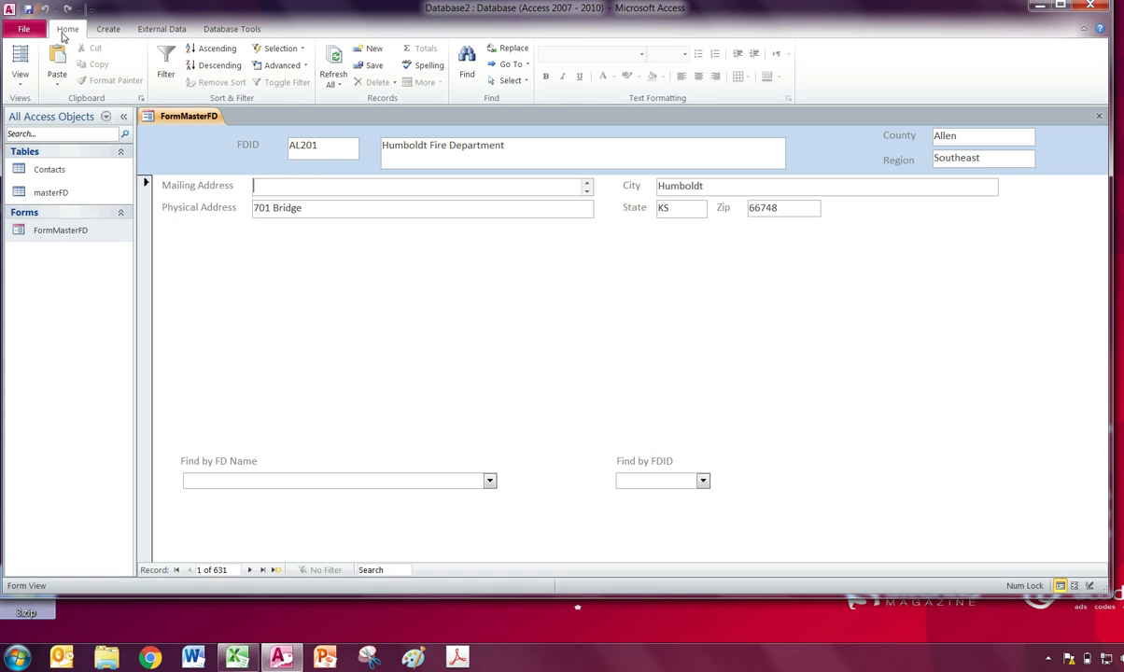
pyautogui.click(109, 28)
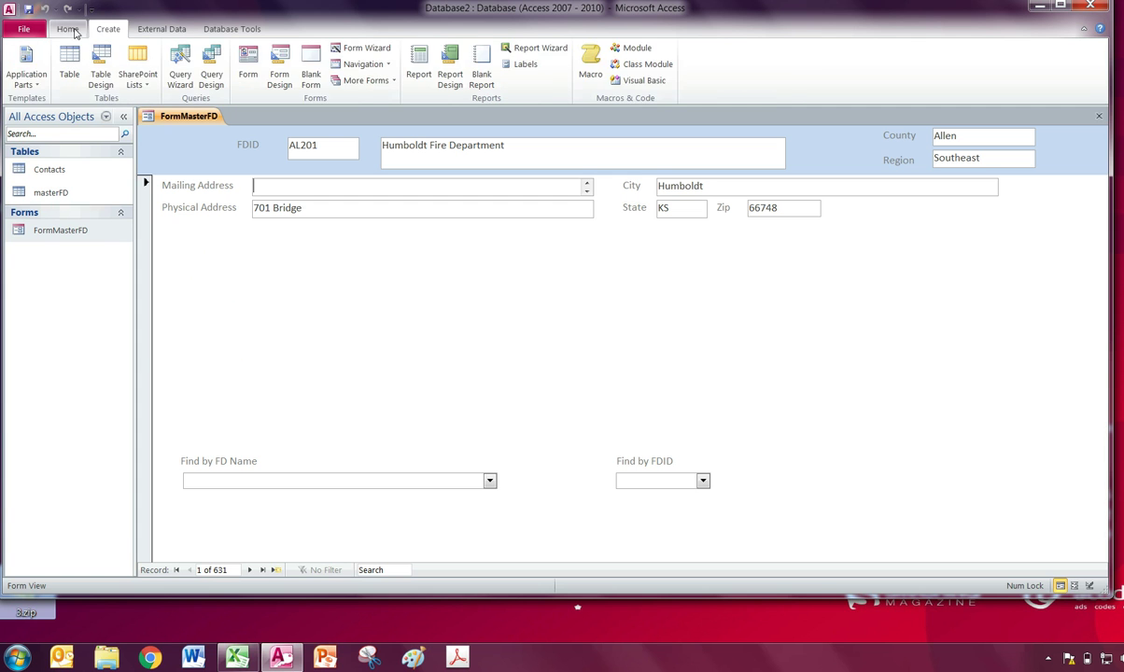
pyautogui.click(67, 29)
pyautogui.click(11, 76)
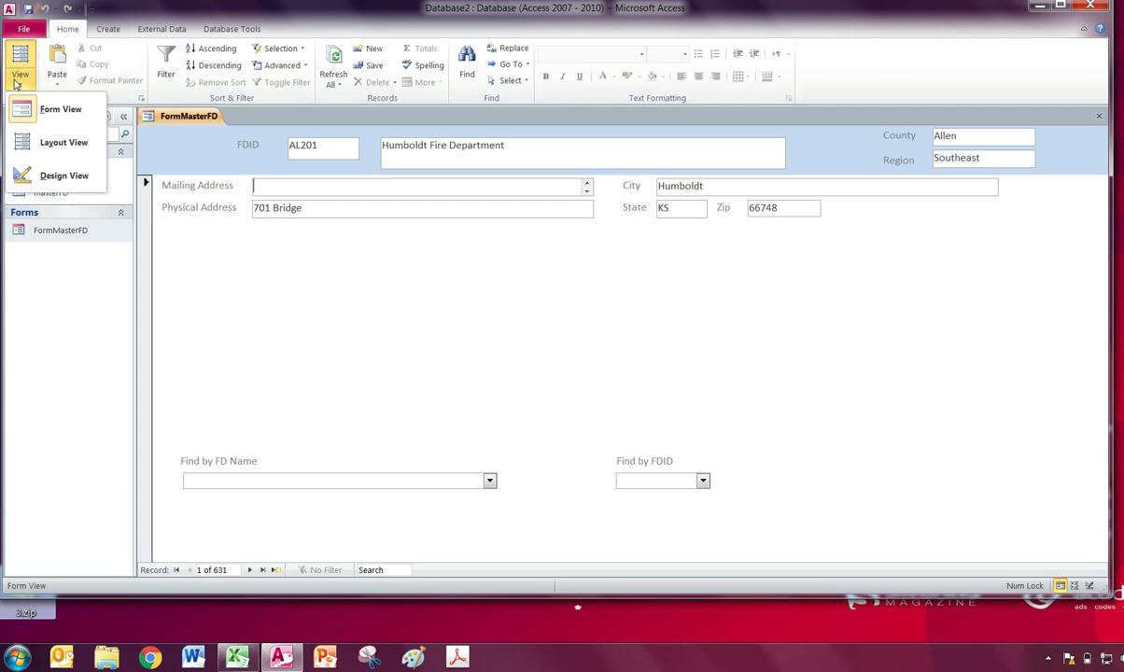
pyautogui.click(51, 177)
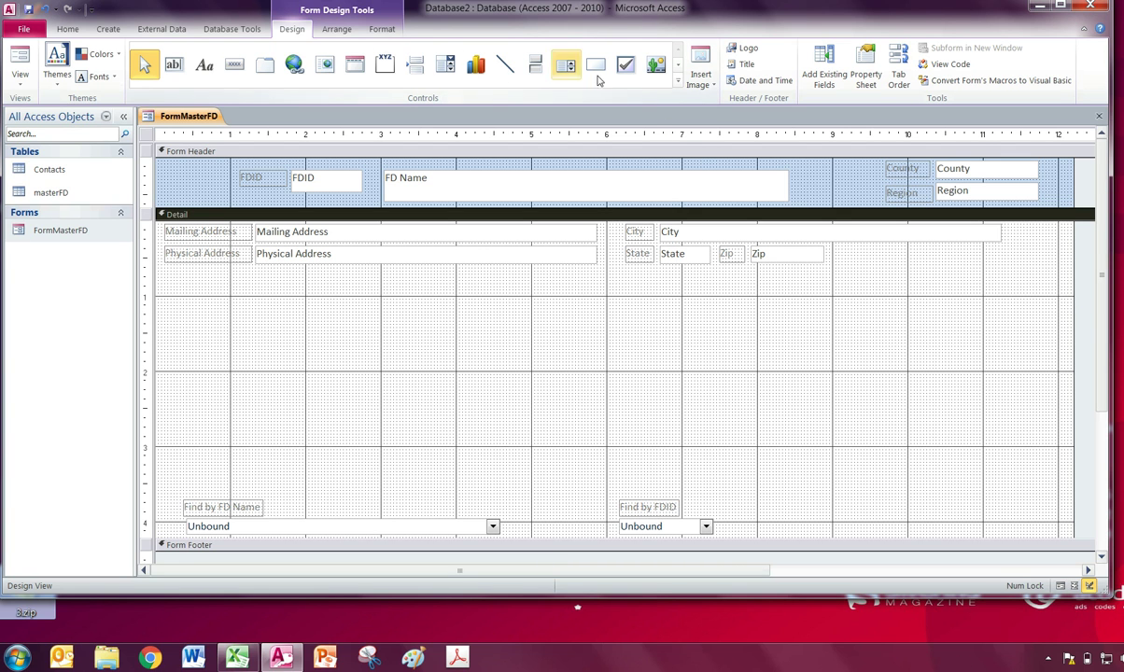
# Draw a Subform/Subreport control about 11 by 2 inches in the Detail section, between the address fields and the Find by boxes
pyautogui.click(678, 83)
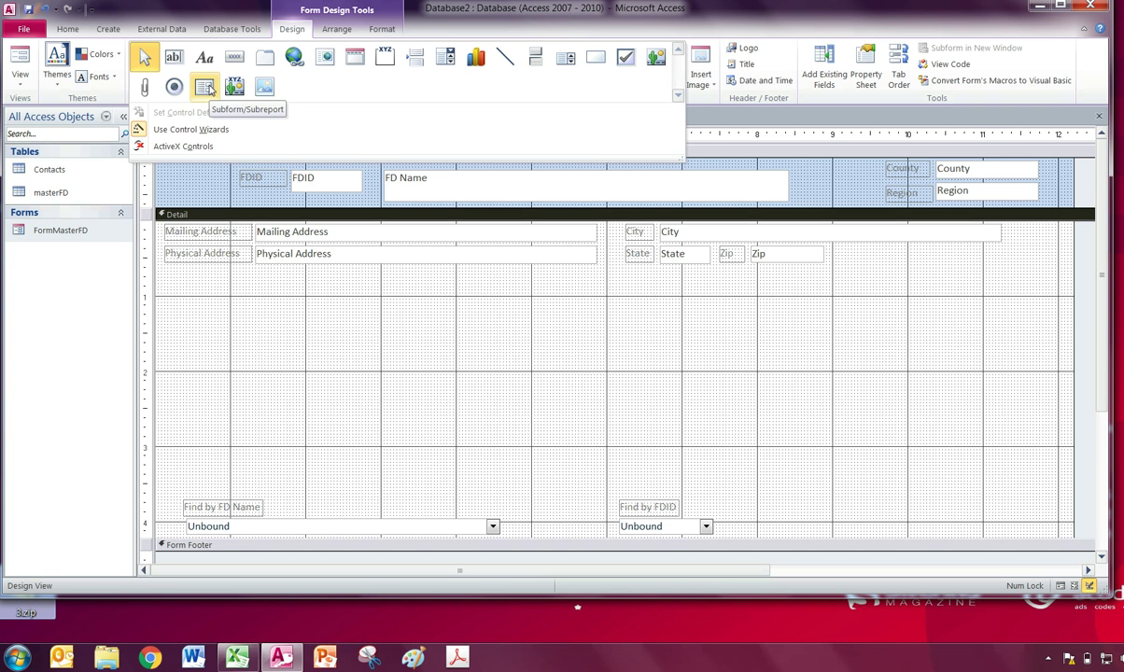
pyautogui.click(202, 89)
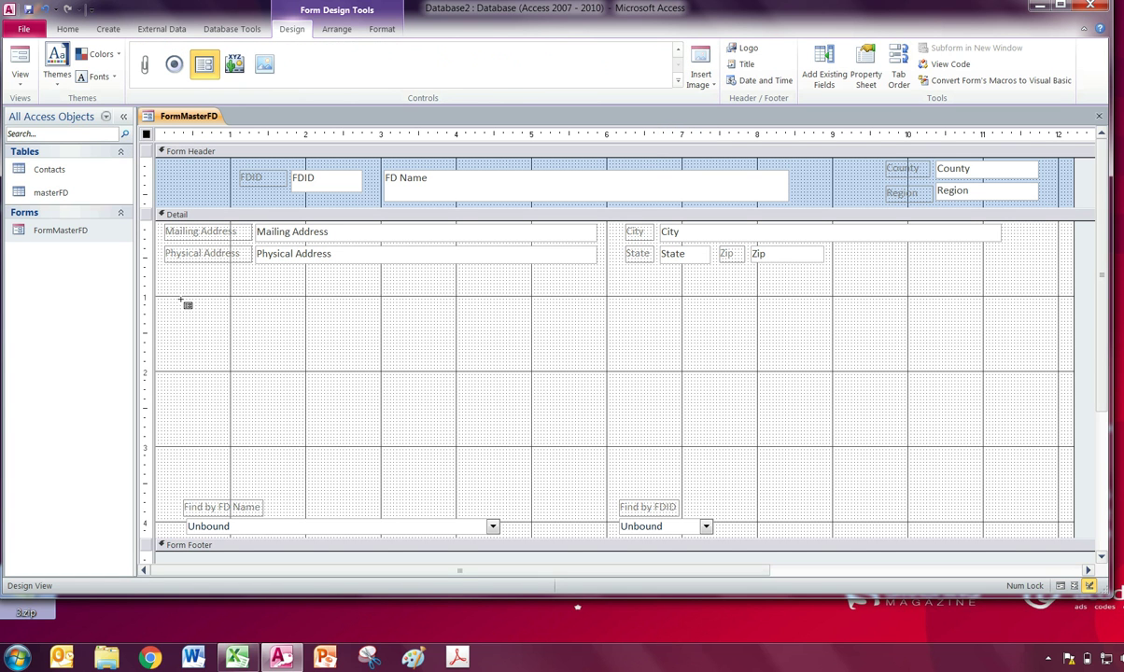
pyautogui.moveTo(179, 297); pyautogui.dragTo(1014, 457)
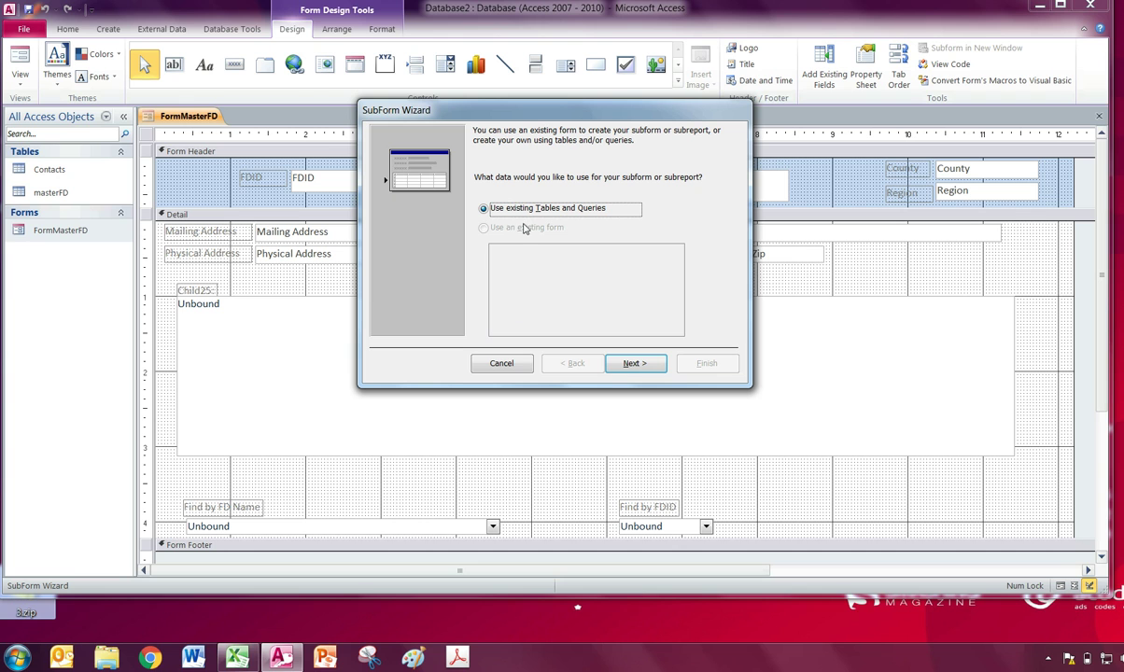
# Base the subform on the existing Contacts table and include all of its fields
pyautogui.click(615, 366)
pyautogui.click(568, 202)
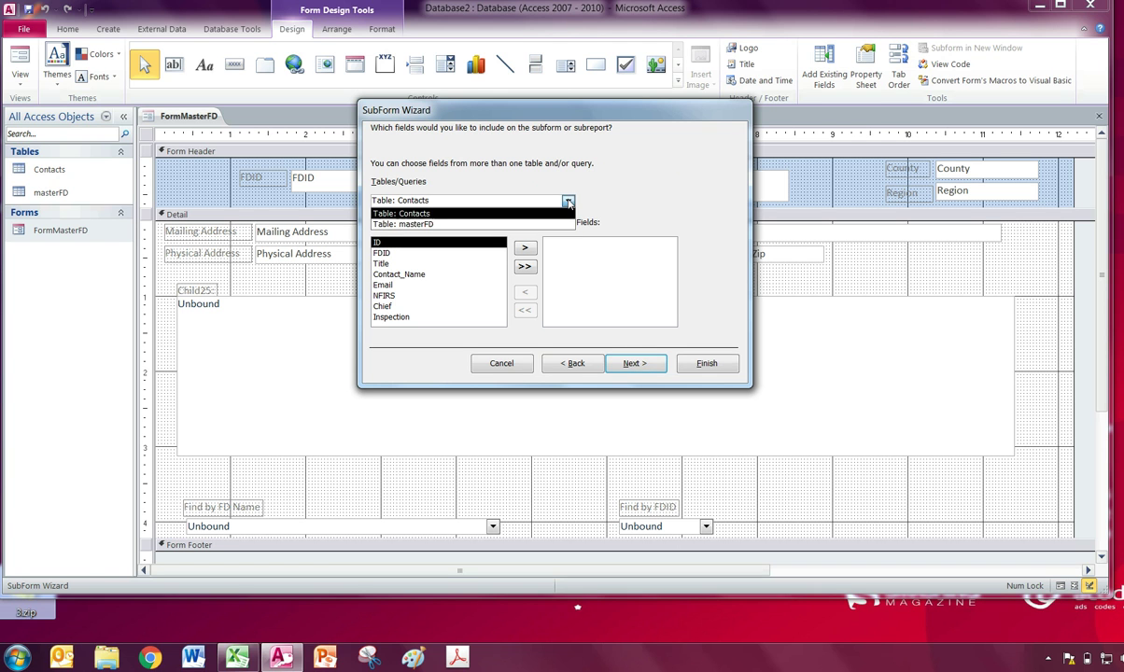
pyautogui.click(450, 209)
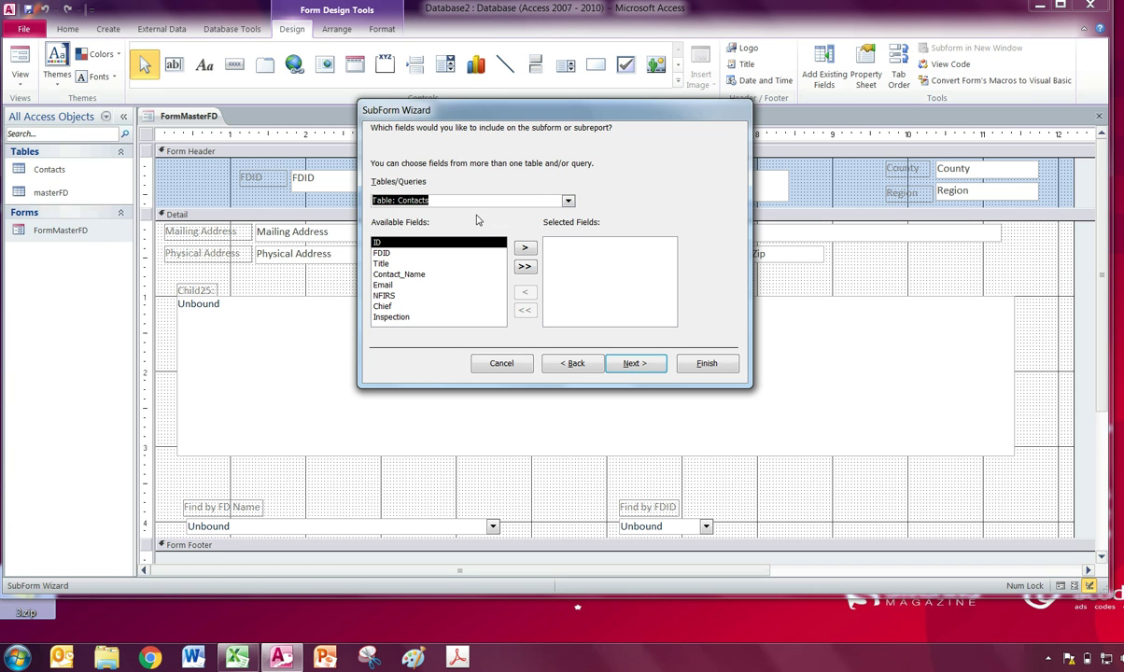
pyautogui.click(524, 268)
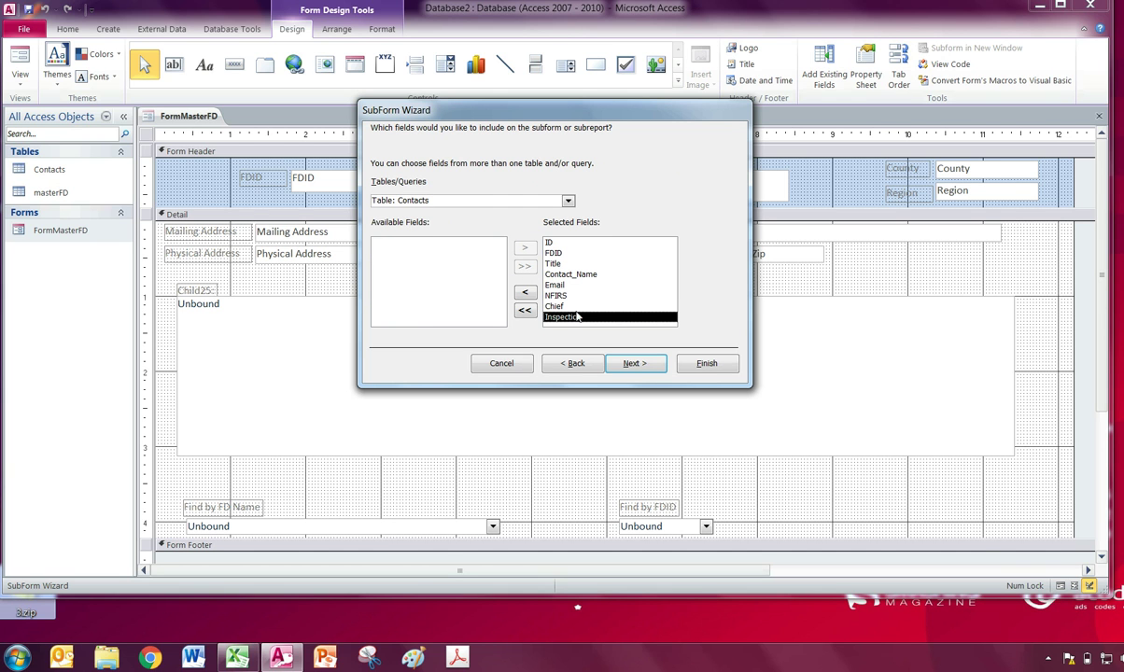
pyautogui.click(640, 366)
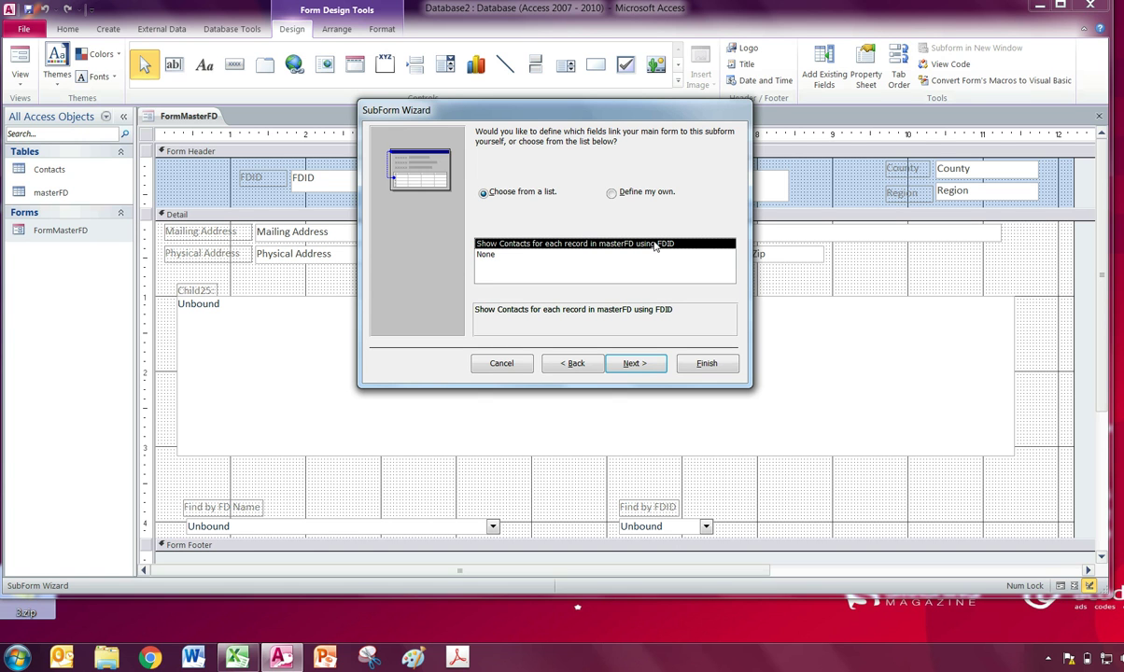
# Define a custom link between the main form and the subform, matching FDID to FDID
pyautogui.click(612, 193)
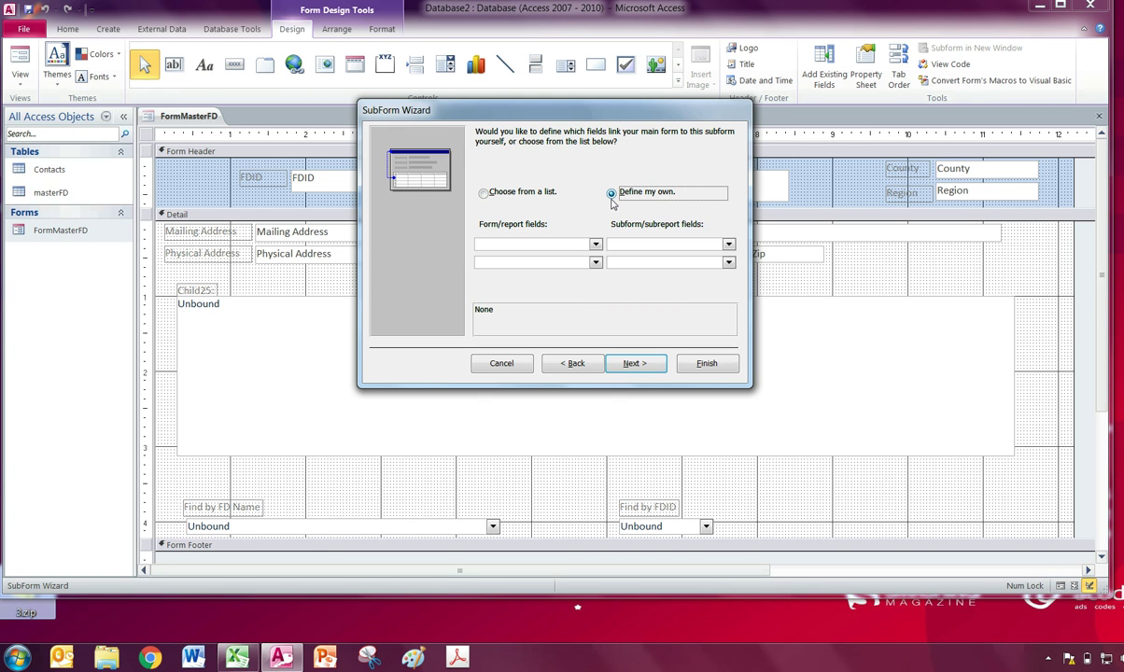
pyautogui.click(596, 245)
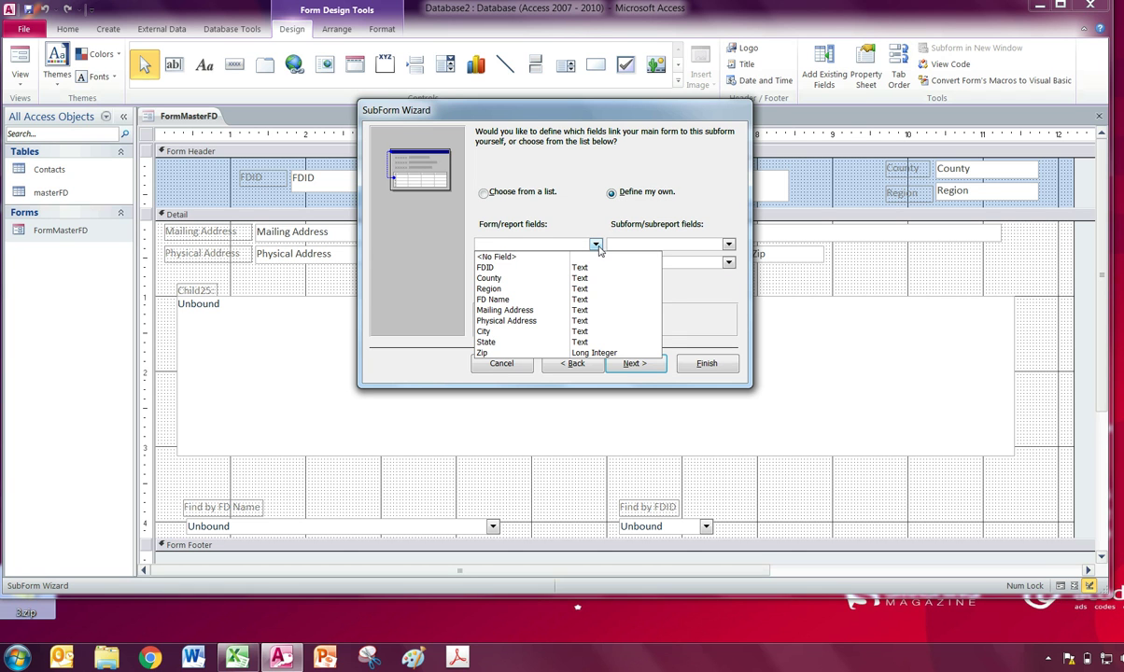
pyautogui.click(525, 267)
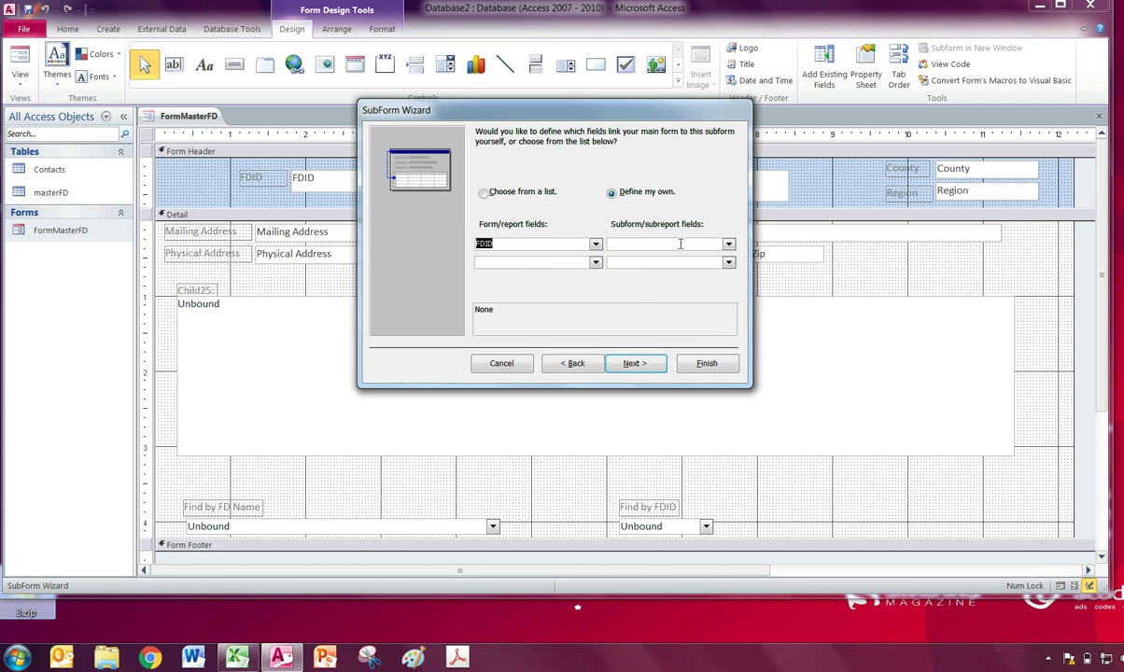
pyautogui.click(728, 245)
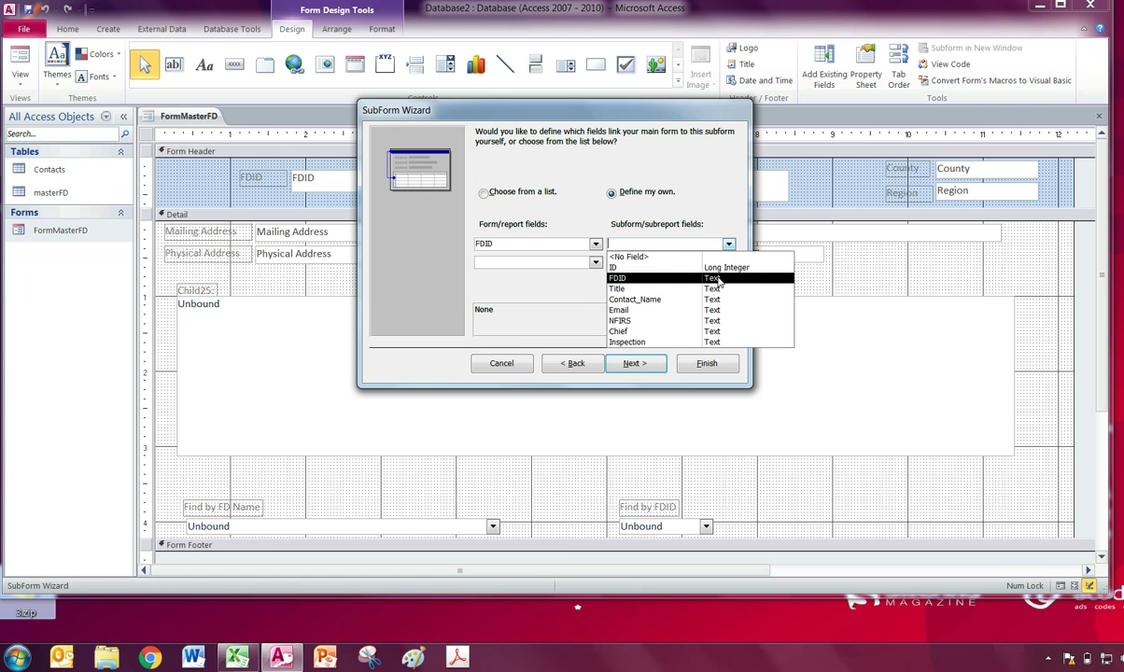
pyautogui.click(719, 281)
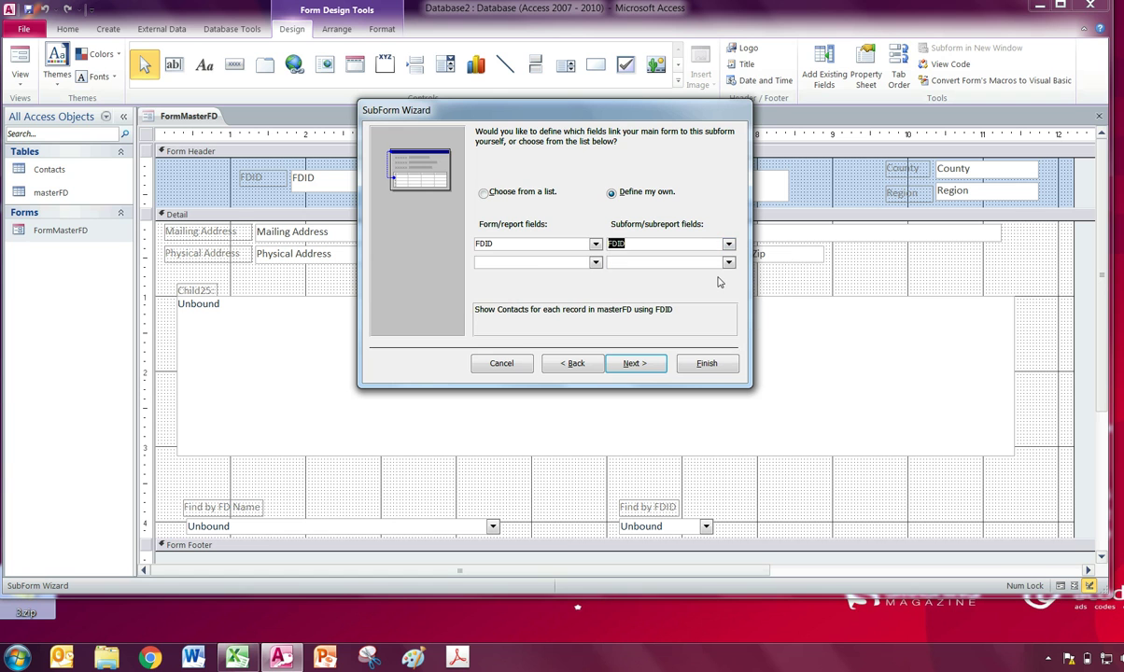
# Name the subform SubformContacts and finish the SubForm Wizard
pyautogui.click(633, 363)
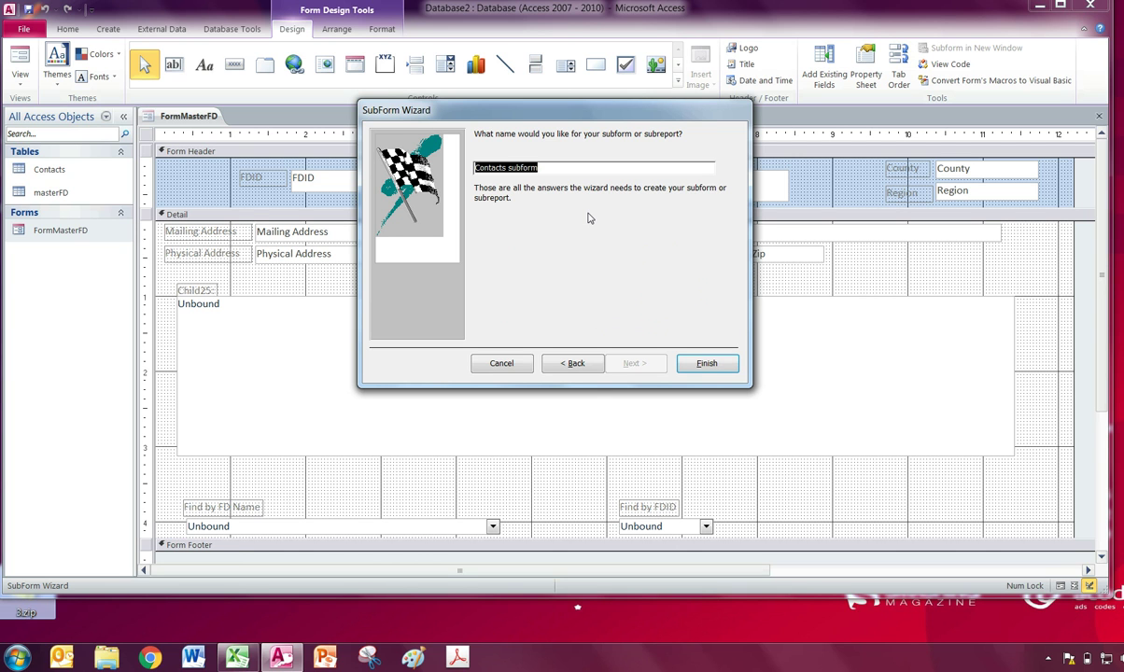
pyautogui.write('F')
pyautogui.write('ubformCon')
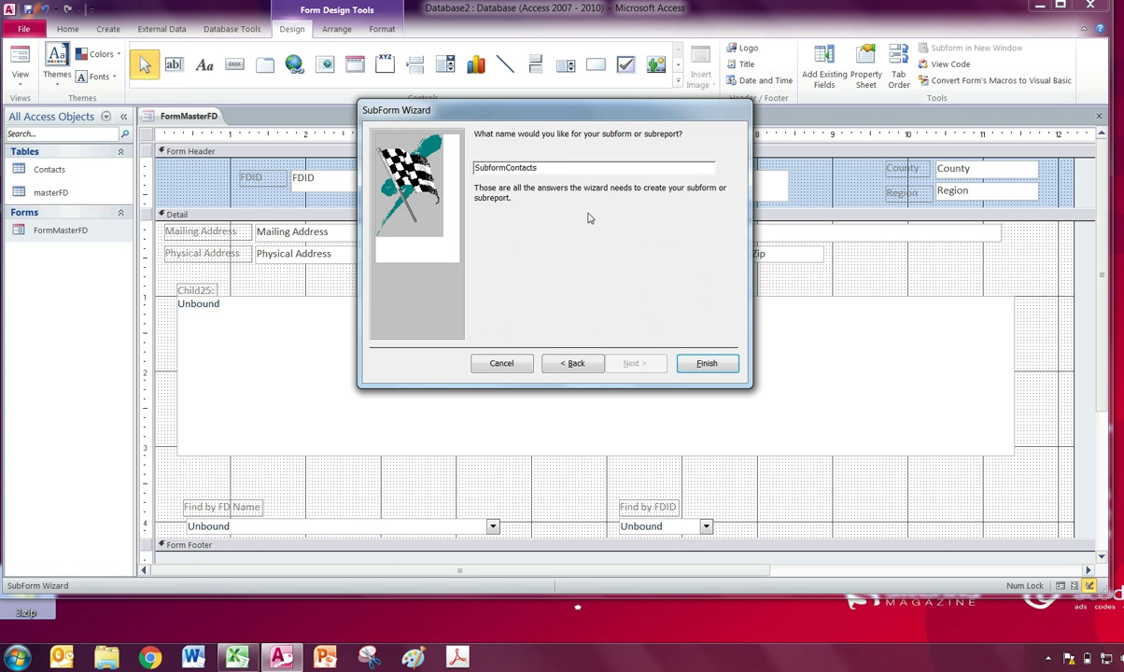
pyautogui.click(706, 363)
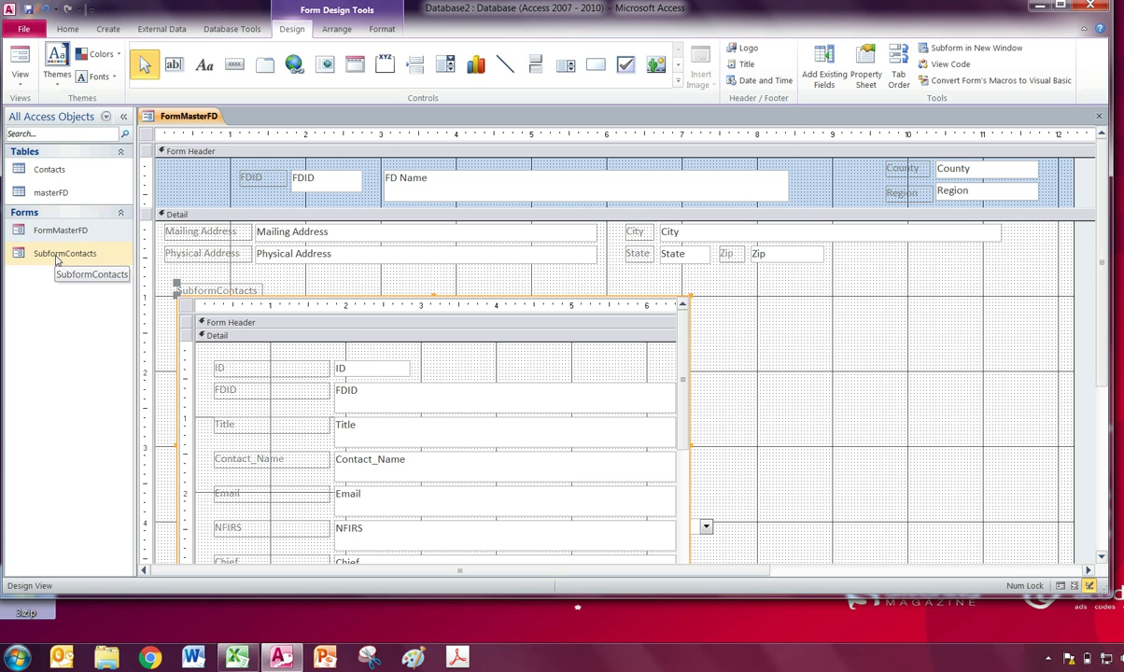
# Widen the contacts subform to about 10.5 inches, move it up beneath the address fields, and shorten it to about 3.5 inches
pyautogui.moveTo(691, 446); pyautogui.dragTo(978, 437)
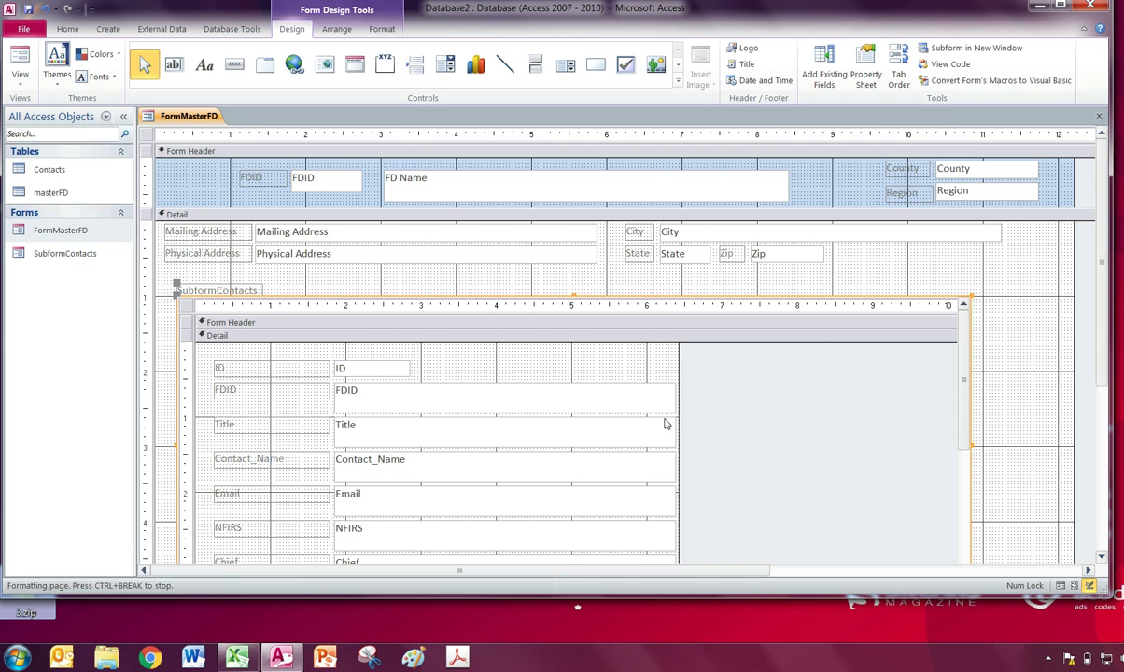
pyautogui.scroll(-3, 665, 424)
pyautogui.scroll(-1, 998, 357)
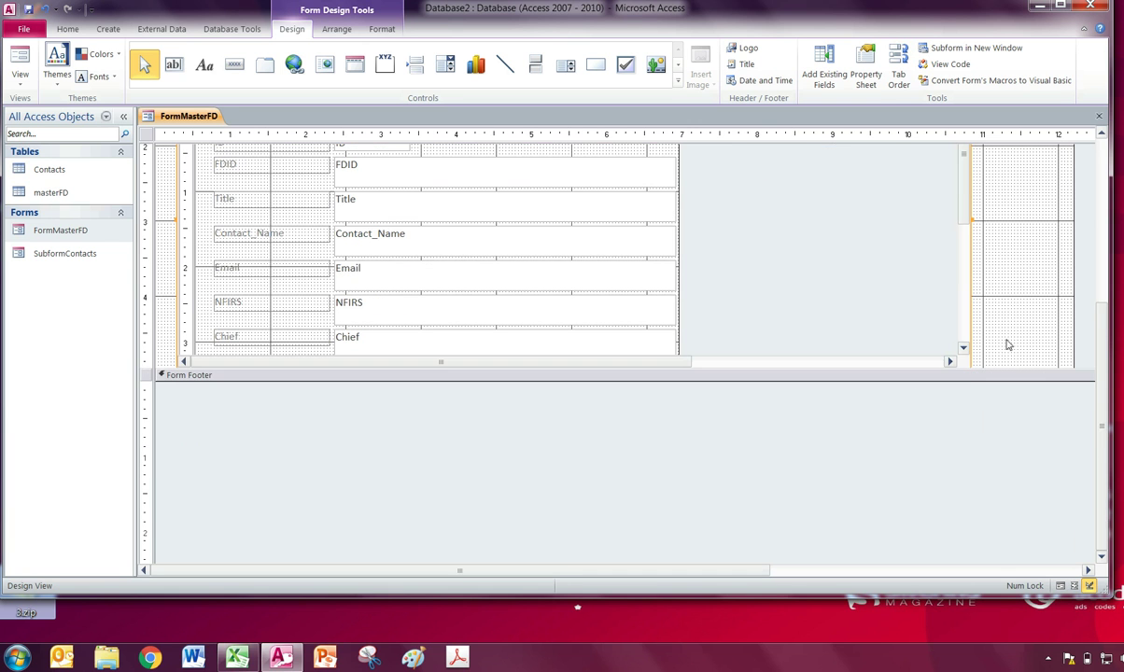
pyautogui.scroll(3, 1016, 316)
pyautogui.moveTo(562, 222); pyautogui.dragTo(562, 200)
pyautogui.moveTo(568, 500); pyautogui.dragTo(573, 460)
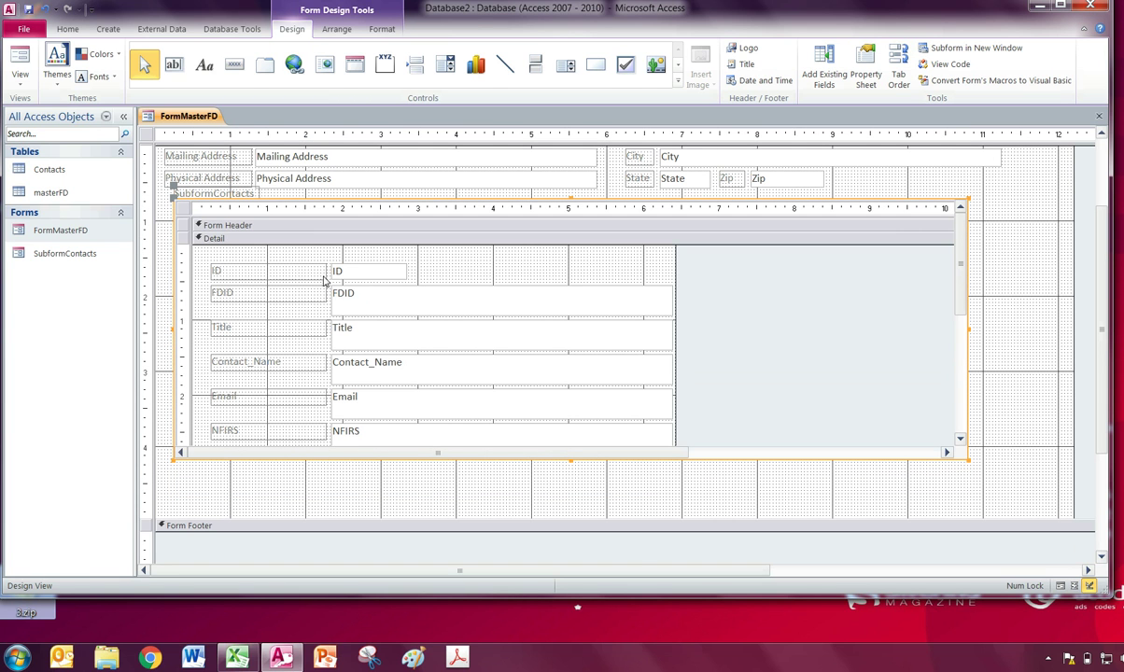
# Display FormMasterFD in Form View and examine the subform's size and its ID, FDID, Title, Contact_Name and Email columns
pyautogui.click(19, 62)
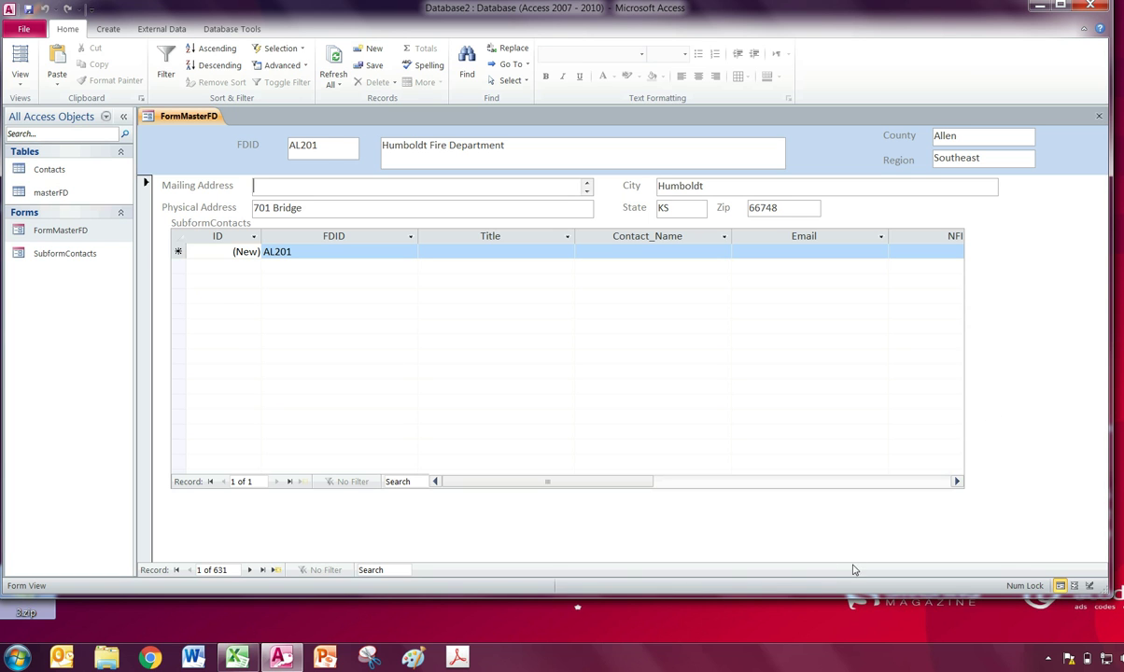
pyautogui.moveTo(613, 484); pyautogui.dragTo(419, 492)
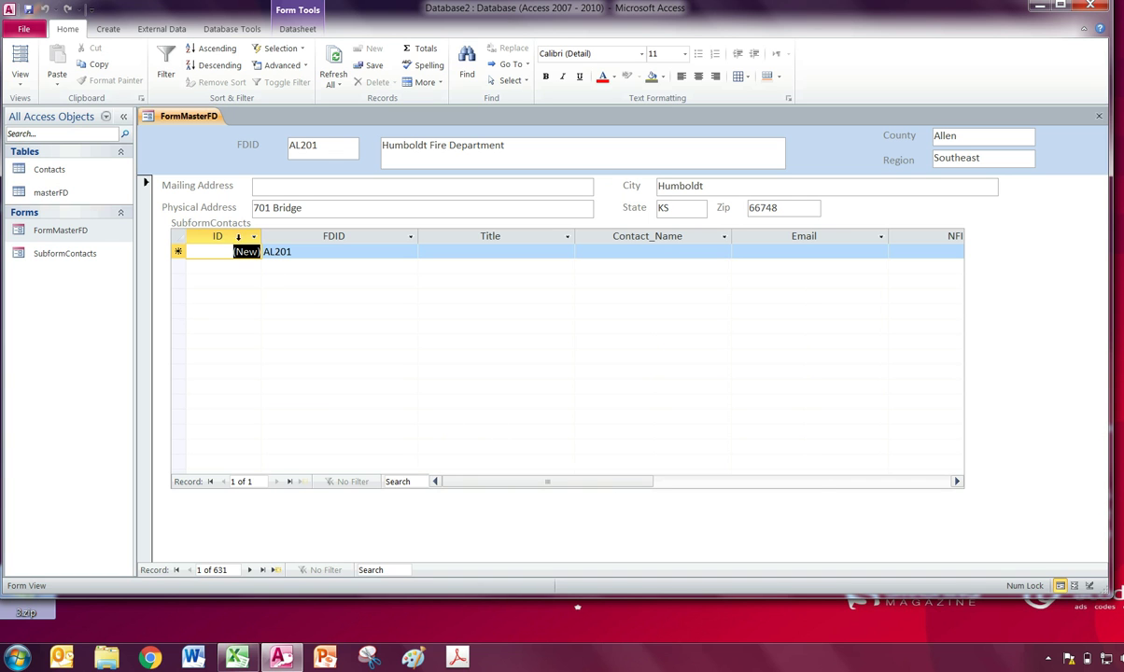
pyautogui.click(334, 236)
pyautogui.click(489, 236)
pyautogui.click(646, 236)
pyautogui.click(800, 236)
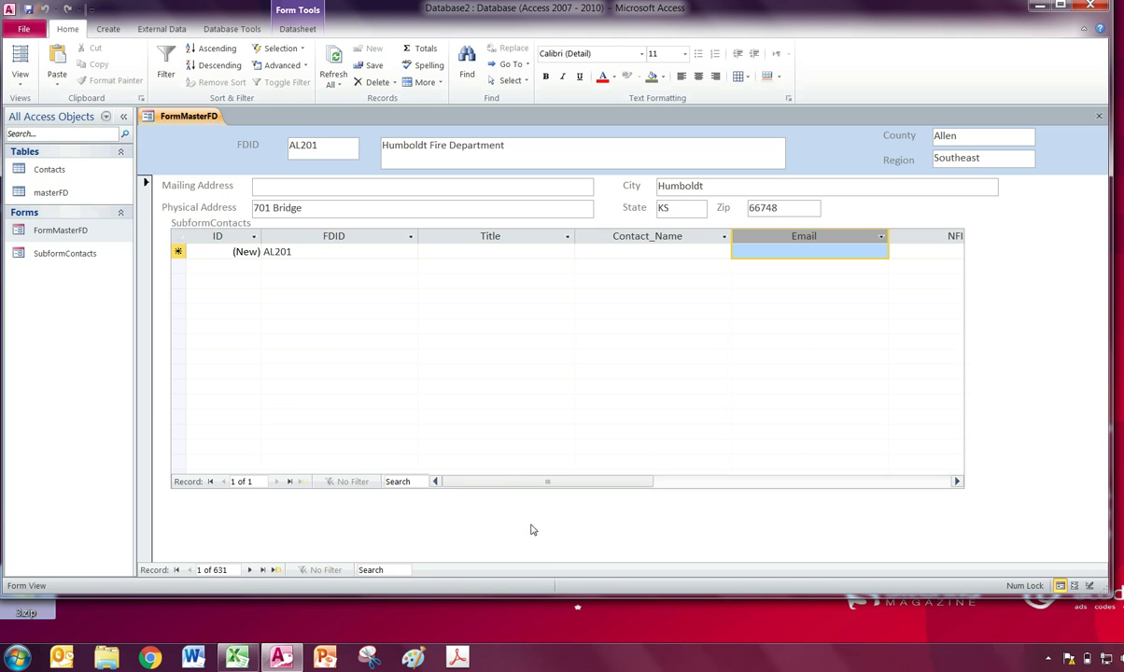
pyautogui.moveTo(497, 485)
pyautogui.mouseDown()
pyautogui.moveTo(730, 494)
pyautogui.moveTo(498, 489)
pyautogui.mouseUp()
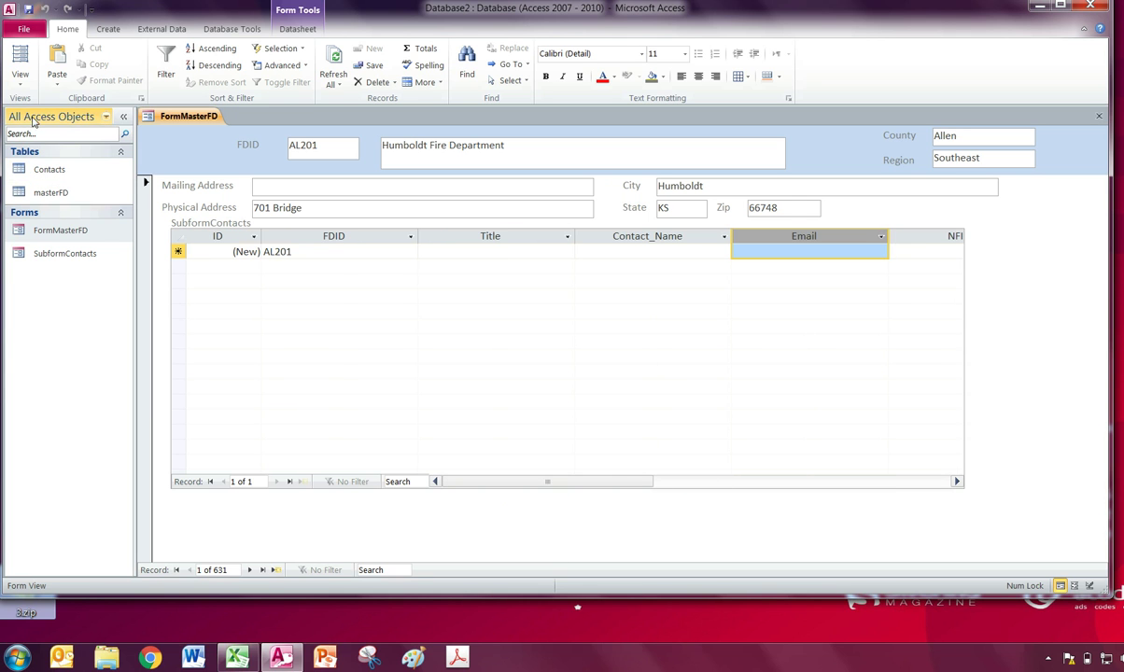
# In Design View, shorten the contacts subform to about 2.4 inches to clear the Find by boxes and widen it to about 11.5 inches
pyautogui.click(19, 80)
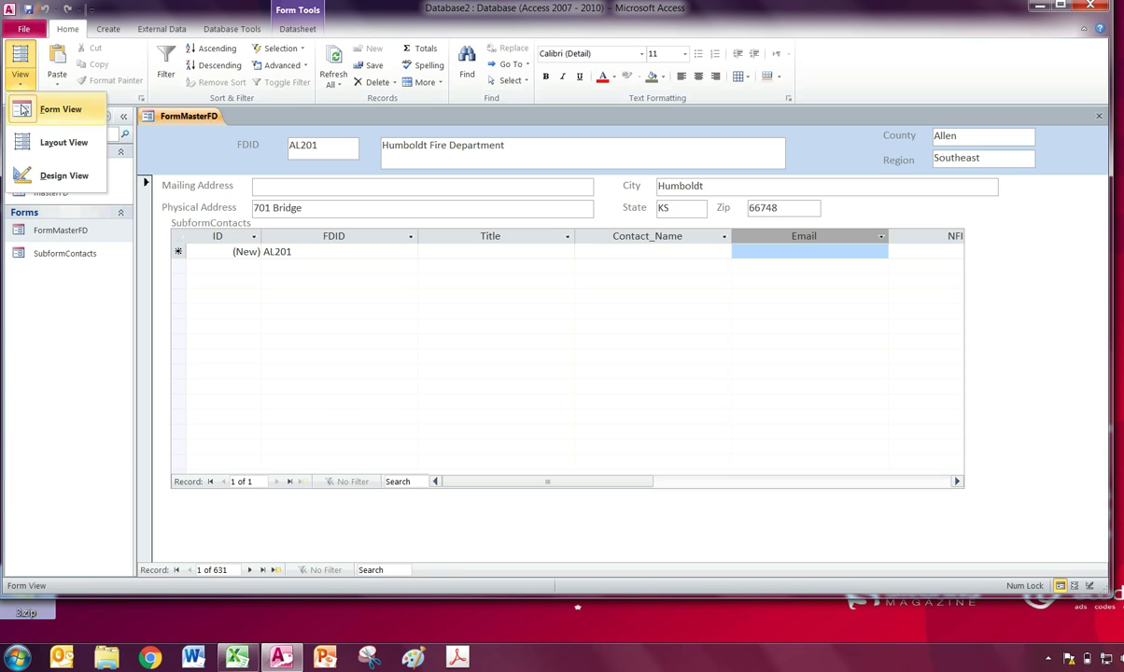
pyautogui.click(26, 172)
pyautogui.scroll(-3, 1014, 483)
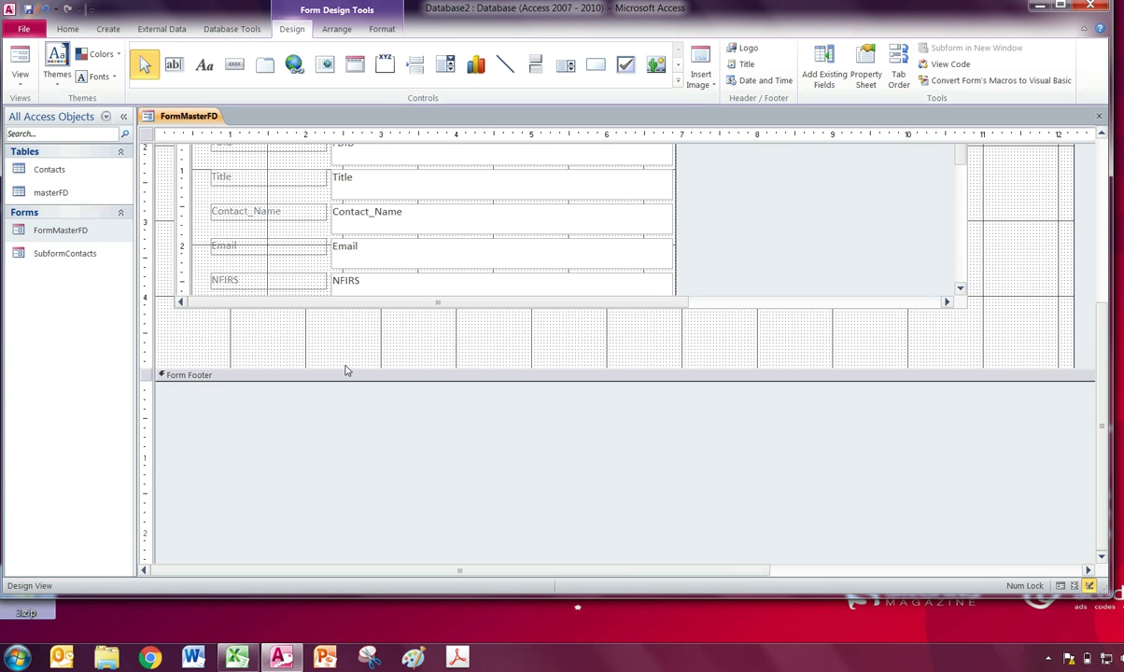
pyautogui.click(481, 306)
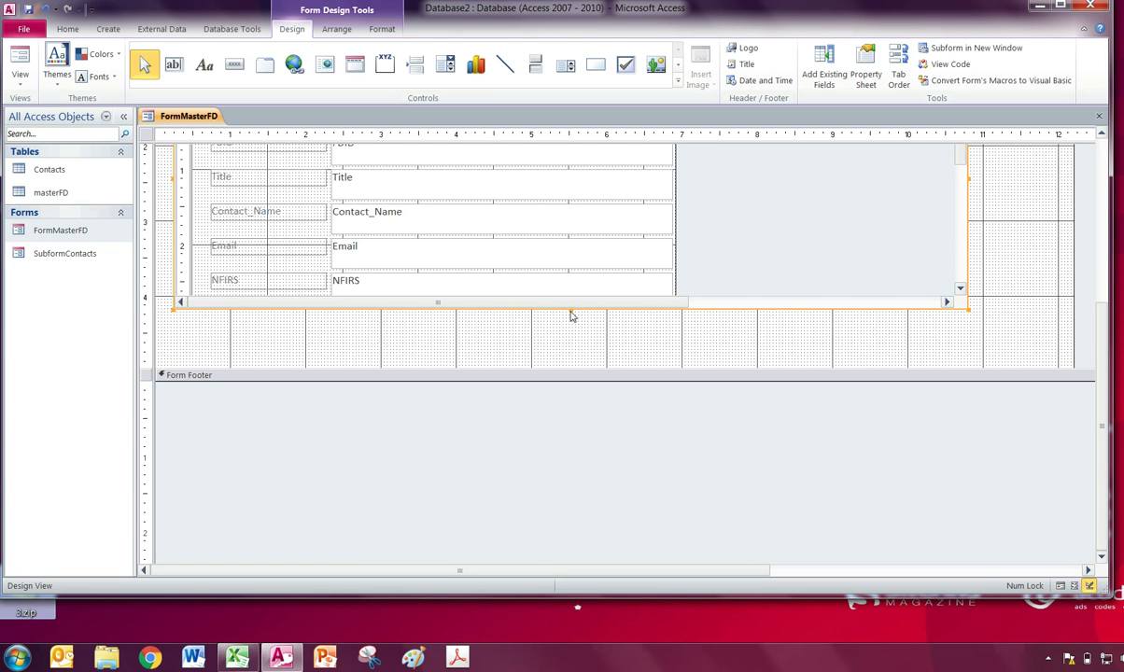
pyautogui.moveTo(571, 312); pyautogui.dragTo(567, 229)
pyautogui.click(555, 328)
pyautogui.scroll(3, 555, 336)
pyautogui.scroll(2, 554, 345)
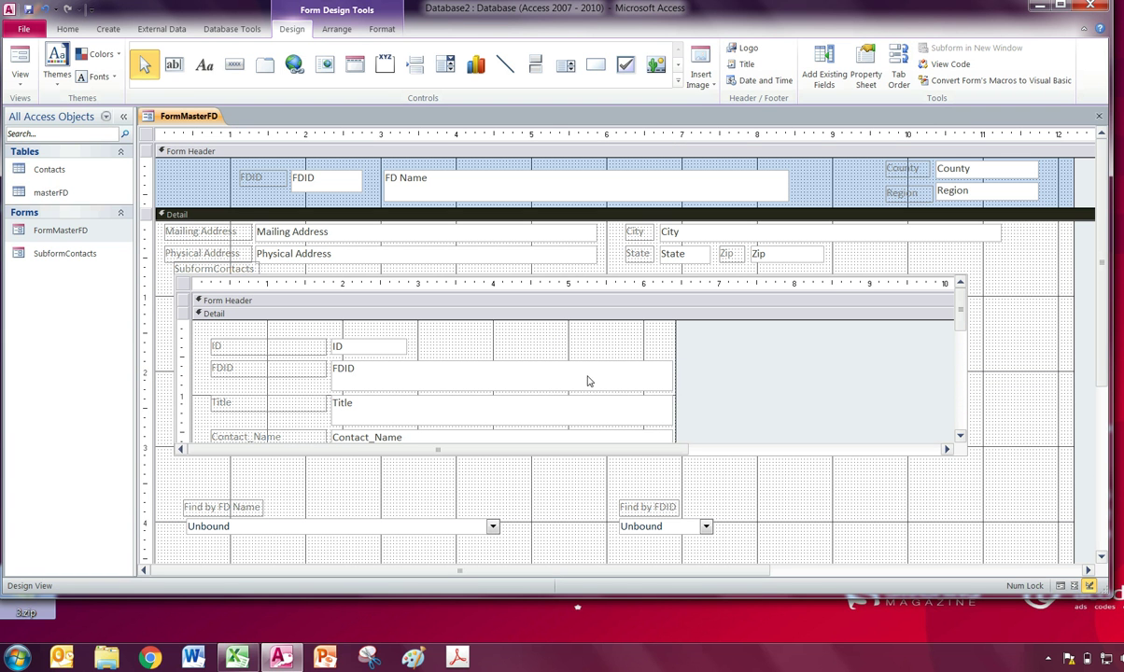
pyautogui.click(453, 435)
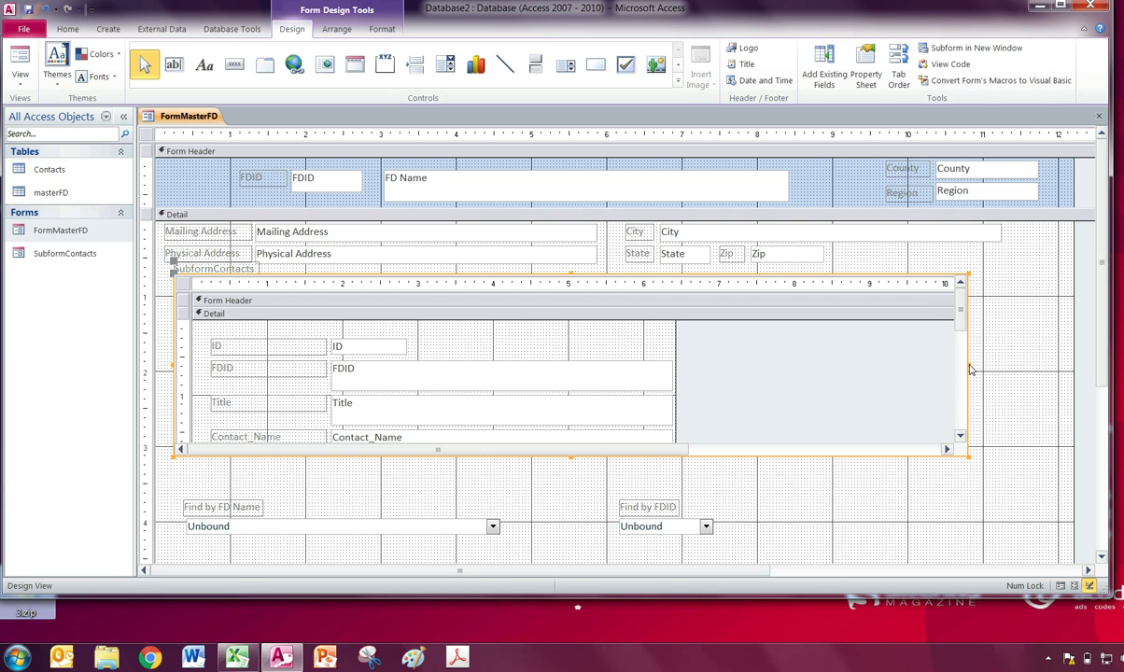
pyautogui.moveTo(967, 365); pyautogui.dragTo(1031, 368)
# Delete the ID and FDID labels and fields from the contacts subform
pyautogui.click(269, 353)
pyautogui.press('Delete')
pyautogui.click(351, 351)
pyautogui.press('Delete')
pyautogui.click(276, 367)
pyautogui.press('Delete')
pyautogui.click(372, 381)
pyautogui.press('Delete')
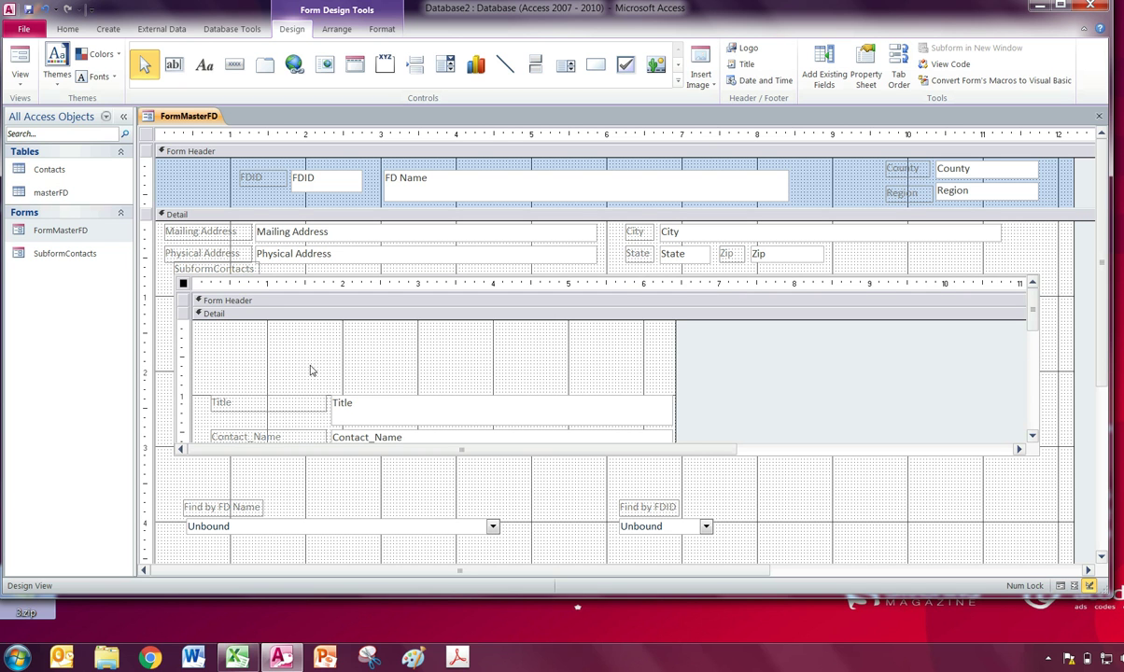
# Try to narrow the subform's Title and Contact_Name columns in Form View
pyautogui.click(23, 67)
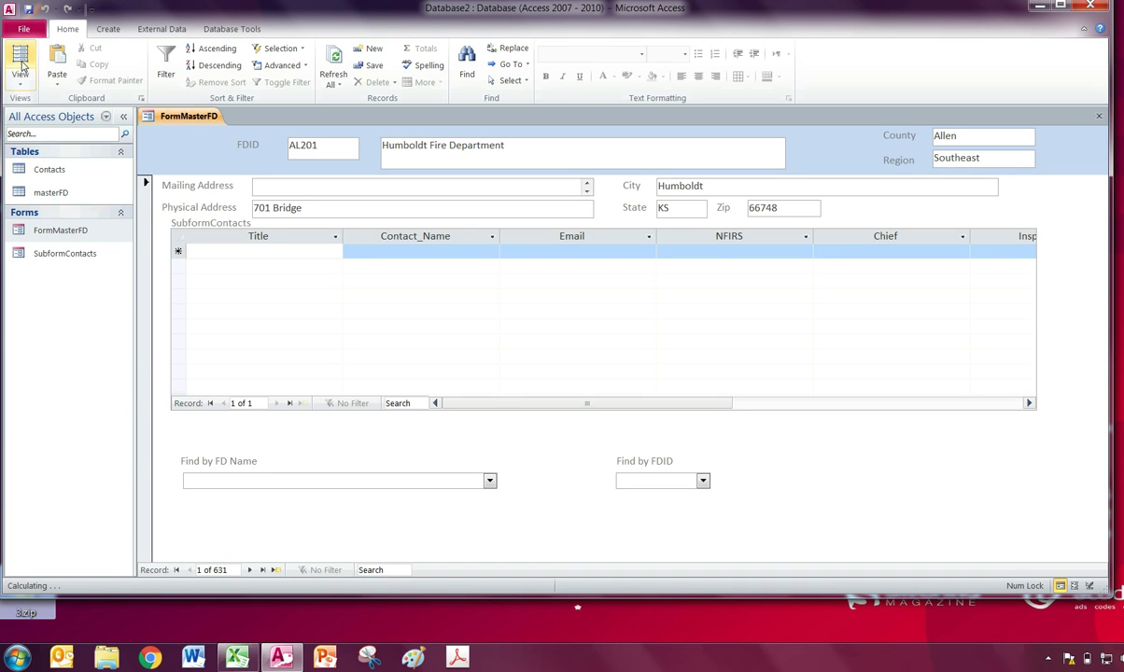
pyautogui.moveTo(343, 238); pyautogui.dragTo(276, 239)
pyautogui.moveTo(435, 239); pyautogui.dragTo(428, 238)
# In Design View, delete the SubformContacts label above the subform
pyautogui.click(23, 85)
pyautogui.click(46, 177)
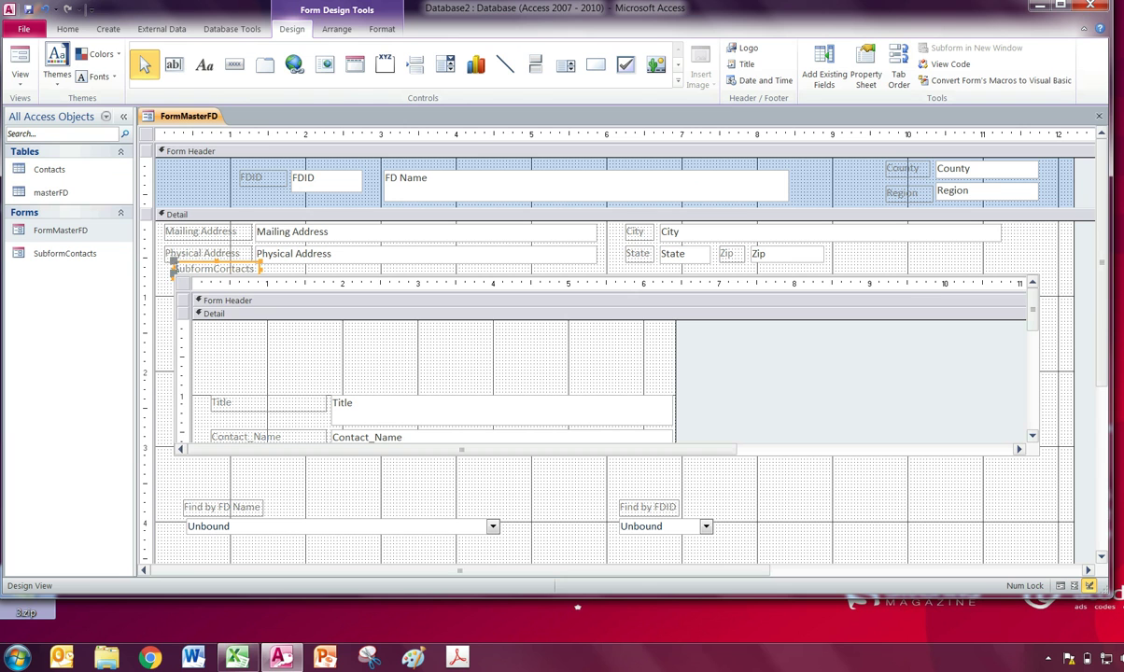
pyautogui.press('Delete')
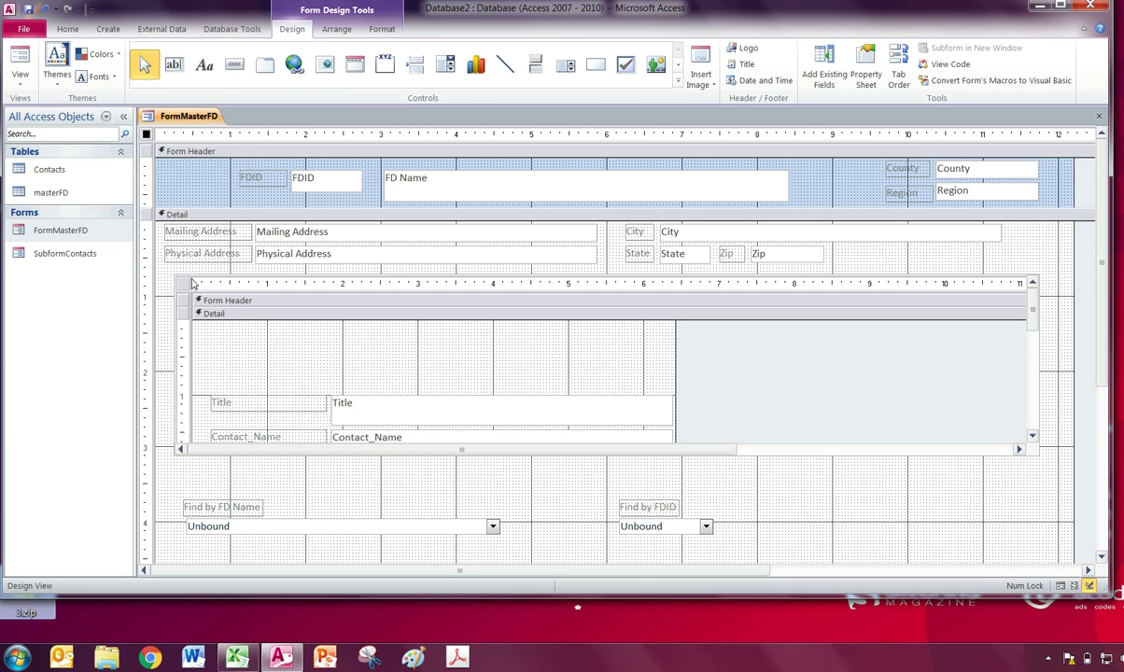
# In Form View, narrow the subform's Title, NFIRS, Chief and Inspection columns so all columns fit the subform's width
pyautogui.click(20, 60)
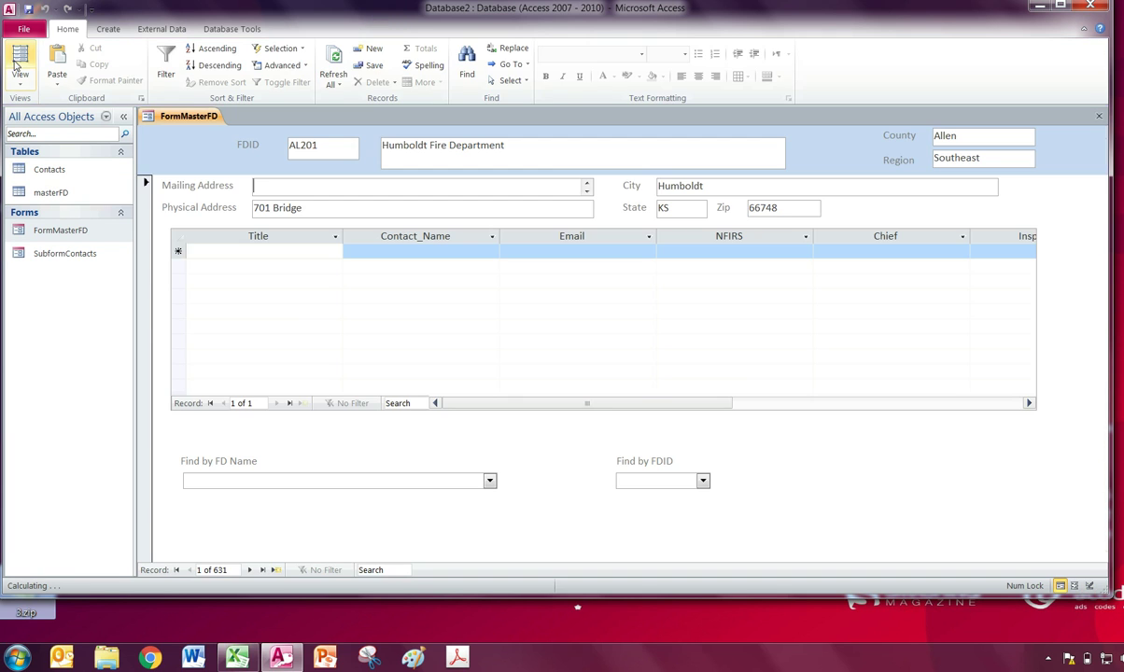
pyautogui.click(335, 236)
pyautogui.click(315, 250)
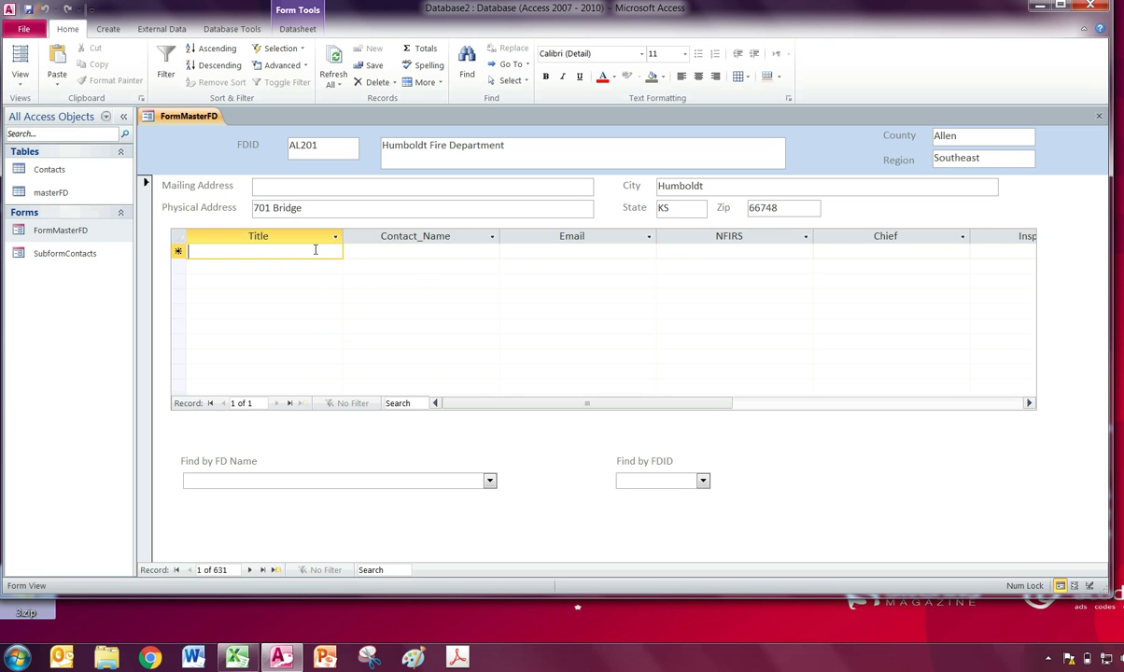
pyautogui.moveTo(343, 237); pyautogui.dragTo(296, 236)
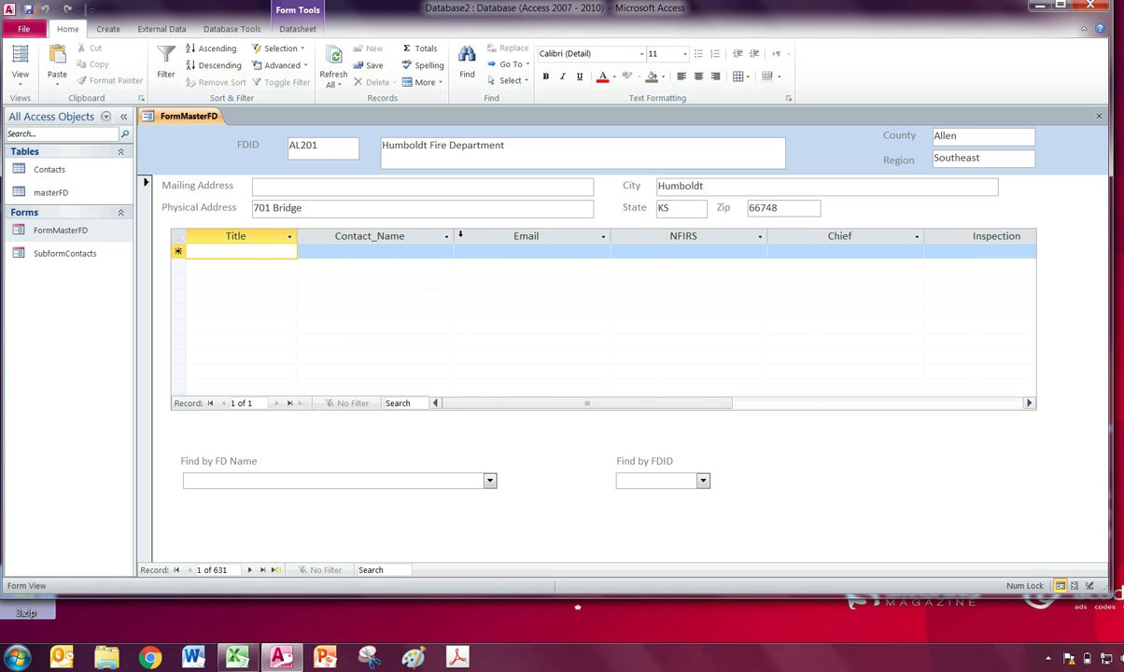
pyautogui.moveTo(767, 236); pyautogui.dragTo(692, 236)
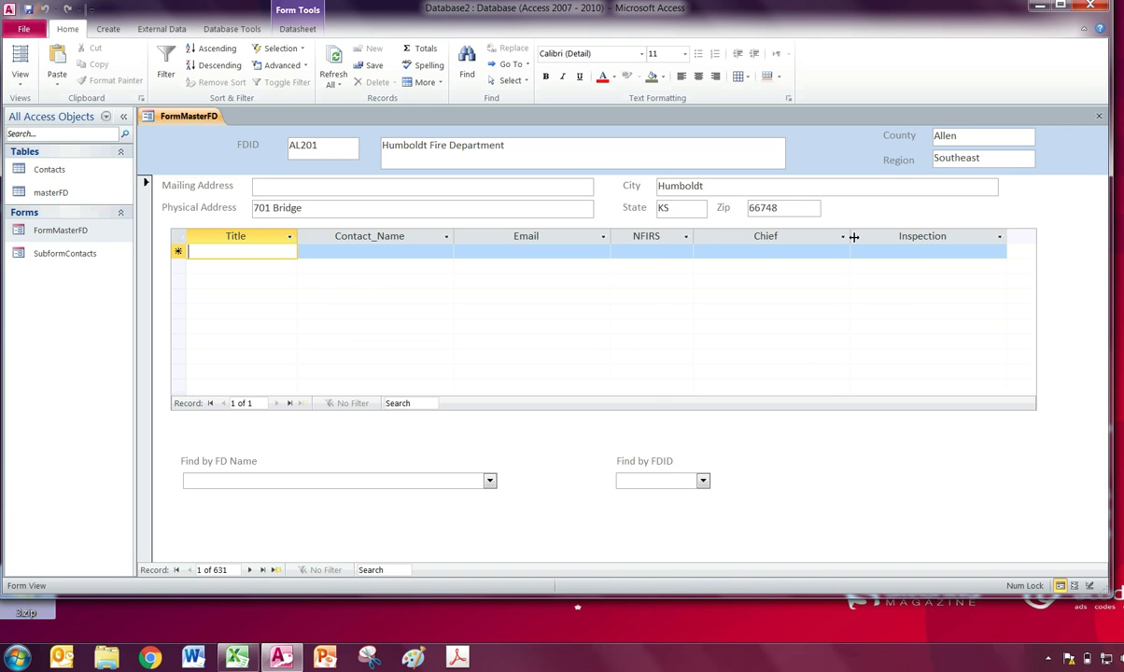
pyautogui.moveTo(851, 236); pyautogui.dragTo(792, 239)
pyautogui.moveTo(948, 238); pyautogui.dragTo(891, 247)
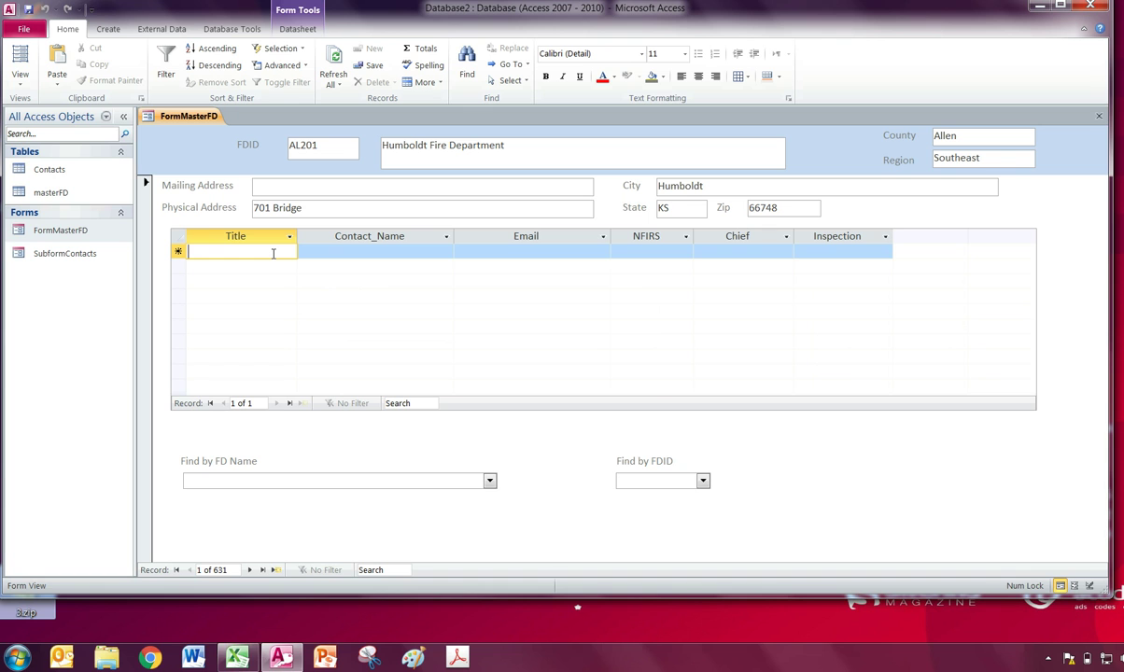
# Add a contact for Humboldt Fire Department with the title Chief, entering the contact's full name and e-mail address
pyautogui.write('Chief')
pyautogui.press('Tab')
pyautogui.write('Test Testers')
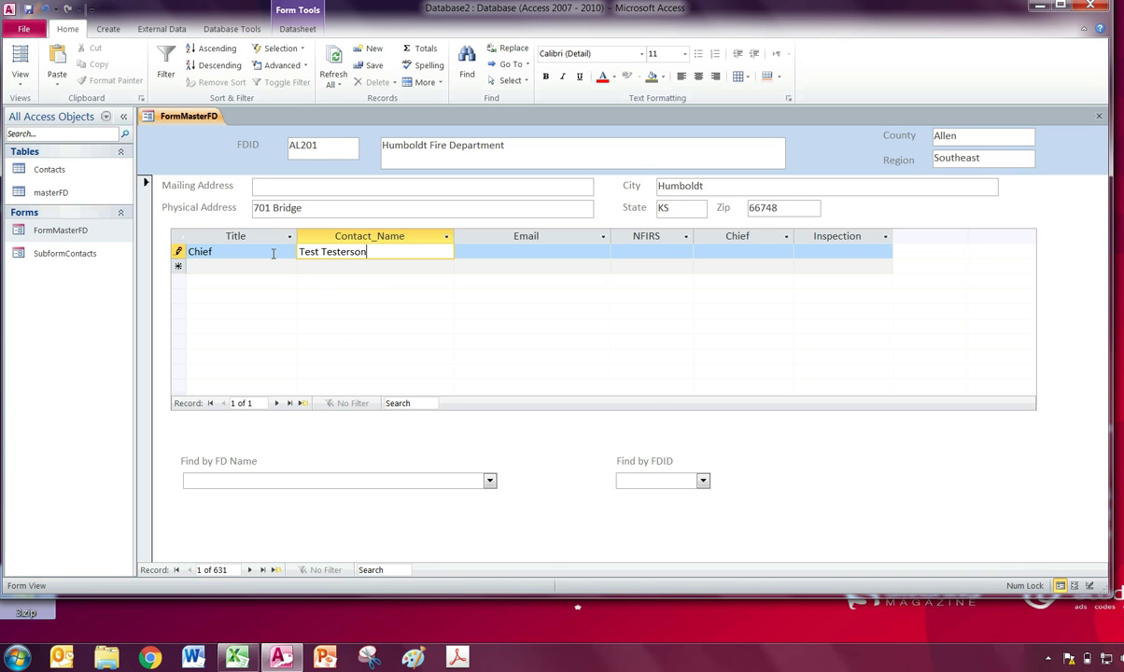
pyautogui.write('on')
pyautogui.press('Tab')
pyautogui.write('test@test')
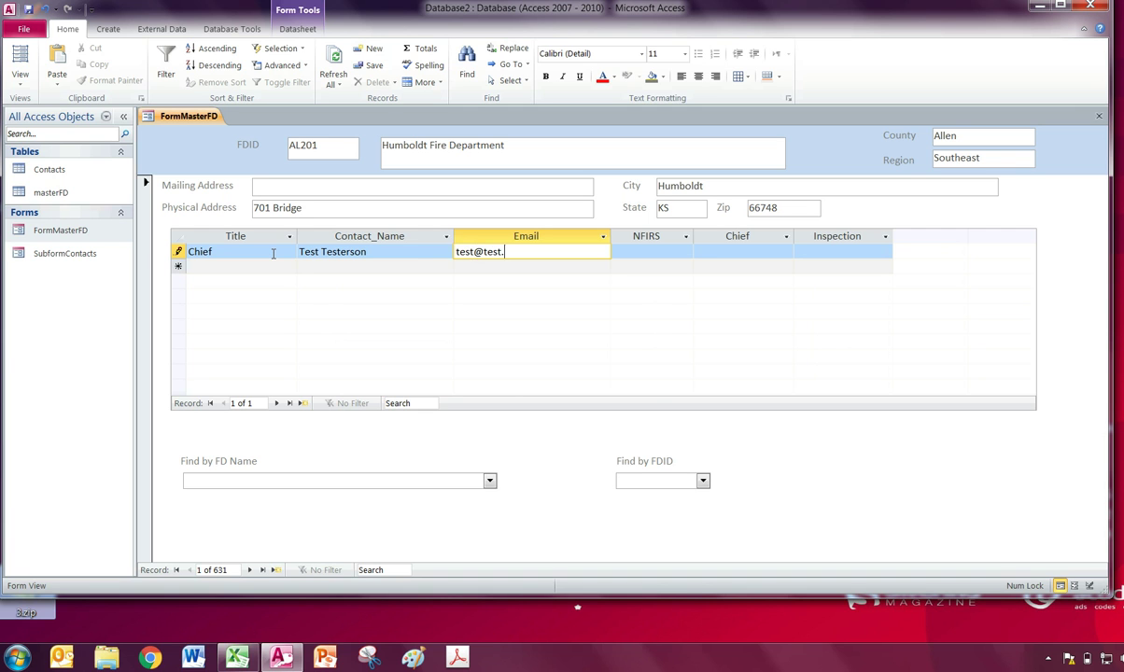
pyautogui.write('.com')
# Enter Y in the NFIRS and Chief columns for the Chief contact
pyautogui.press('Tab')
pyautogui.press('Tab')
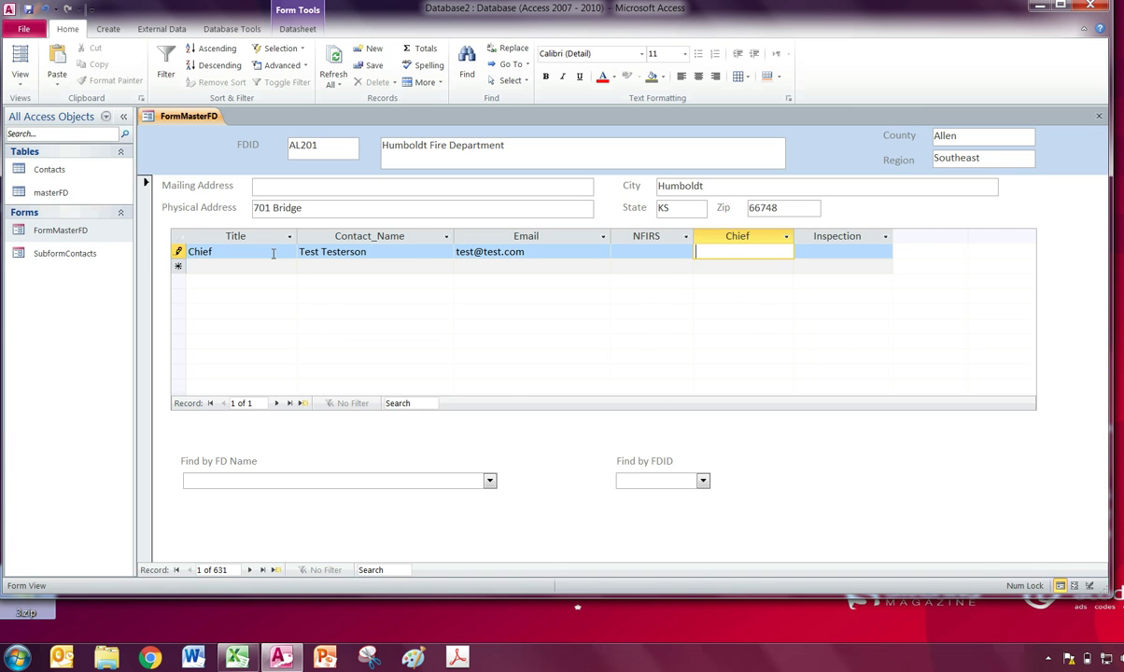
pyautogui.hotkey('shift', 'Tab')
pyautogui.write('Y')
pyautogui.press('Tab')
pyautogui.press('Tab')
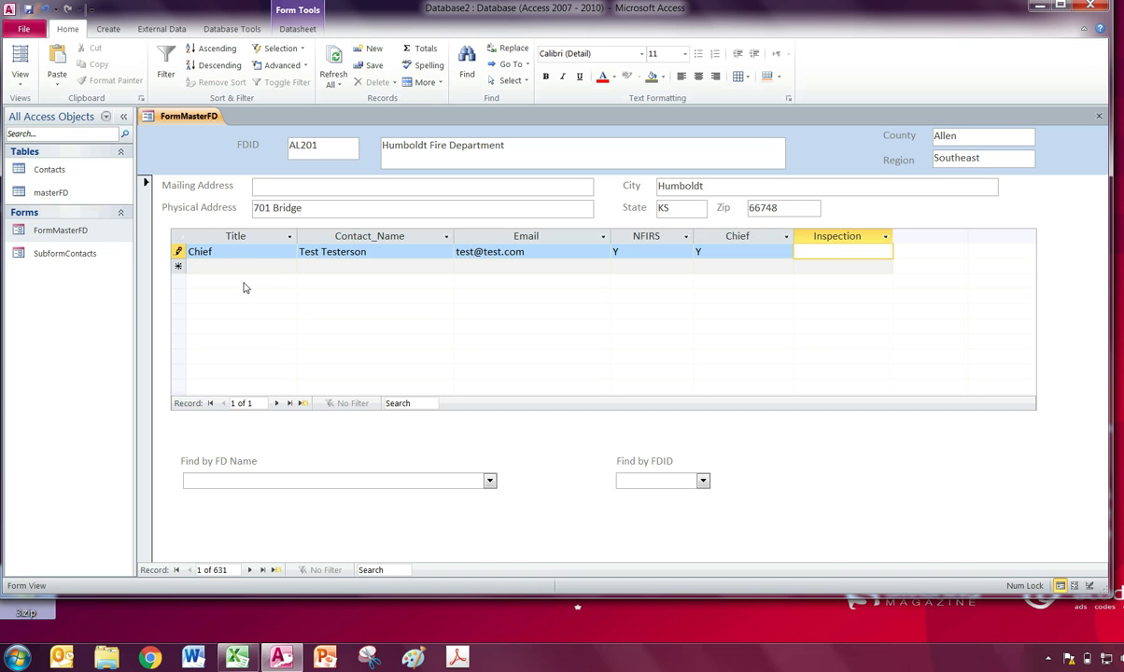
# Add a second contact row with the title KFIRS, entering that contact's full name and e-mail address
pyautogui.click(227, 265)
pyautogui.write('KFIRS')
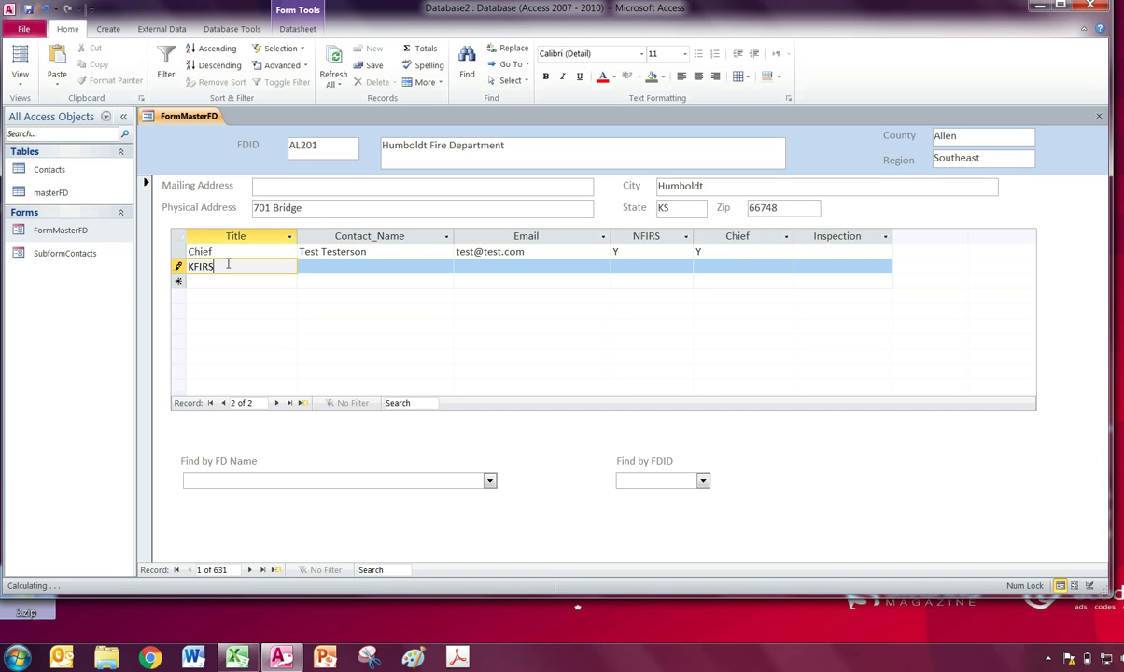
pyautogui.press('Tab')
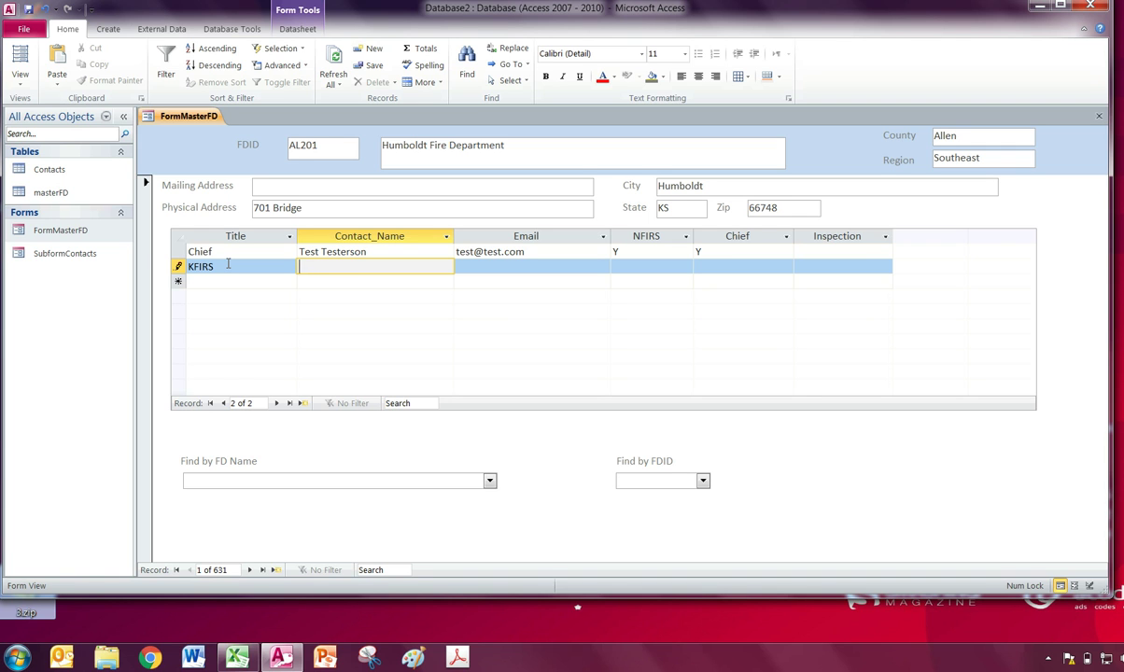
pyautogui.write('Test Testerson Jr')
pyautogui.press('Tab')
pyautogui.write('testjr@test.com')
pyautogui.press('Tab')
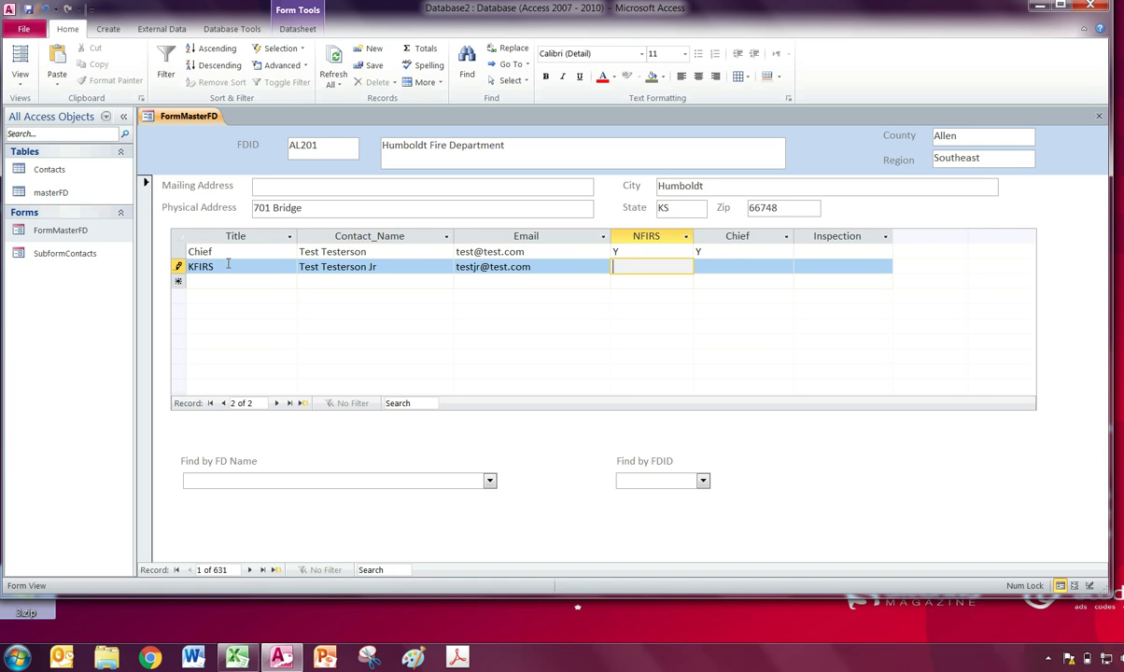
# Enter Y in the NFIRS and Inspection columns for the KFIRS contact and commit the record
pyautogui.write('Y')
pyautogui.press('Tab')
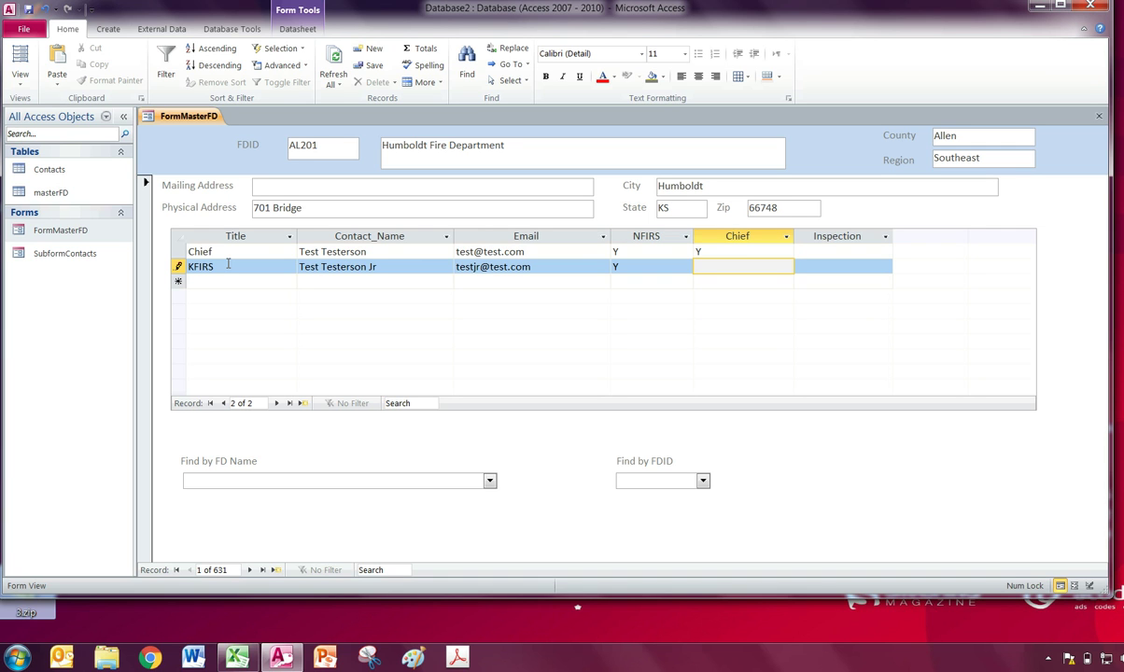
pyautogui.press('Tab')
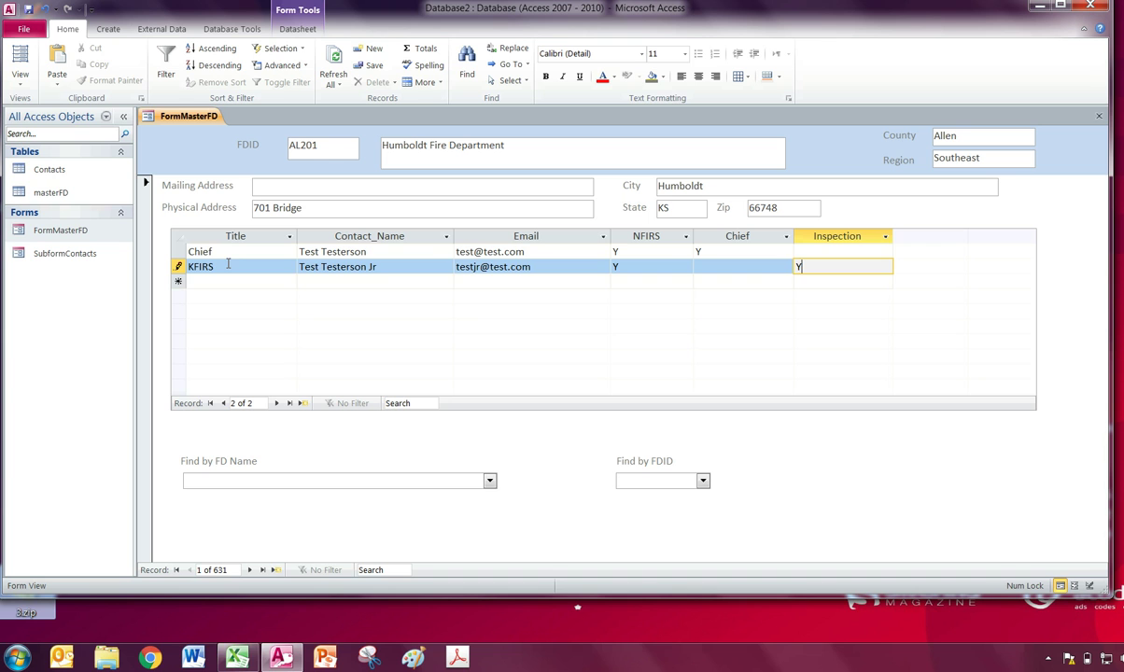
pyautogui.press('Up')
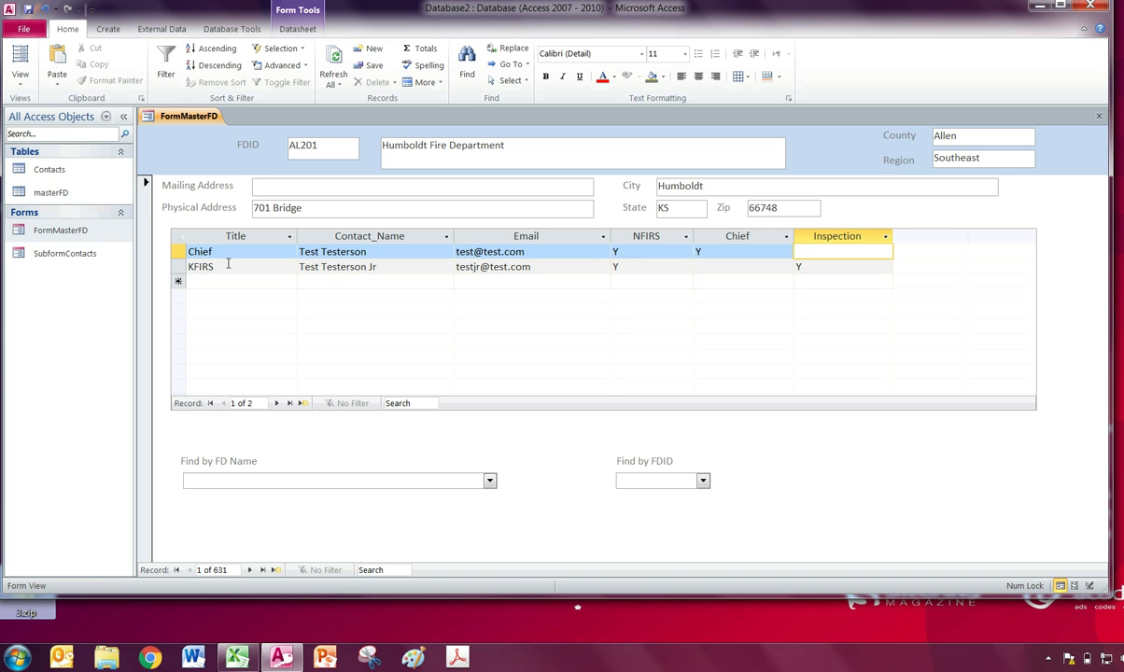
pyautogui.click(278, 265)
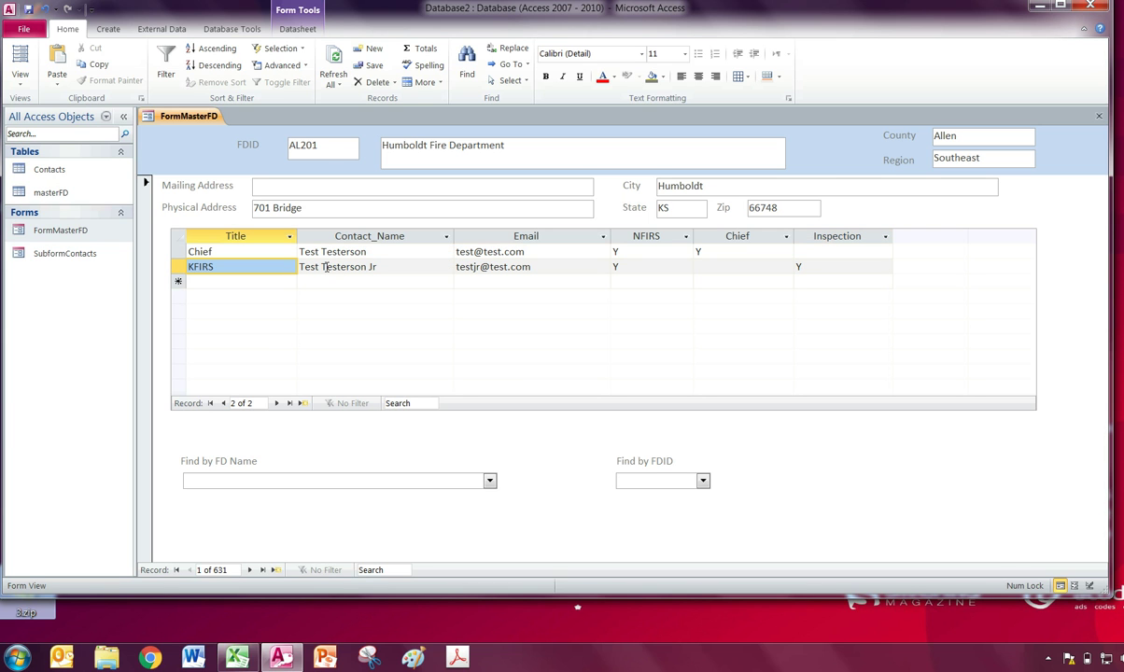
# Check the new entries in the Contacts table with the Contact_Name column widened, and close it without saving the layout
pyautogui.click(341, 209)
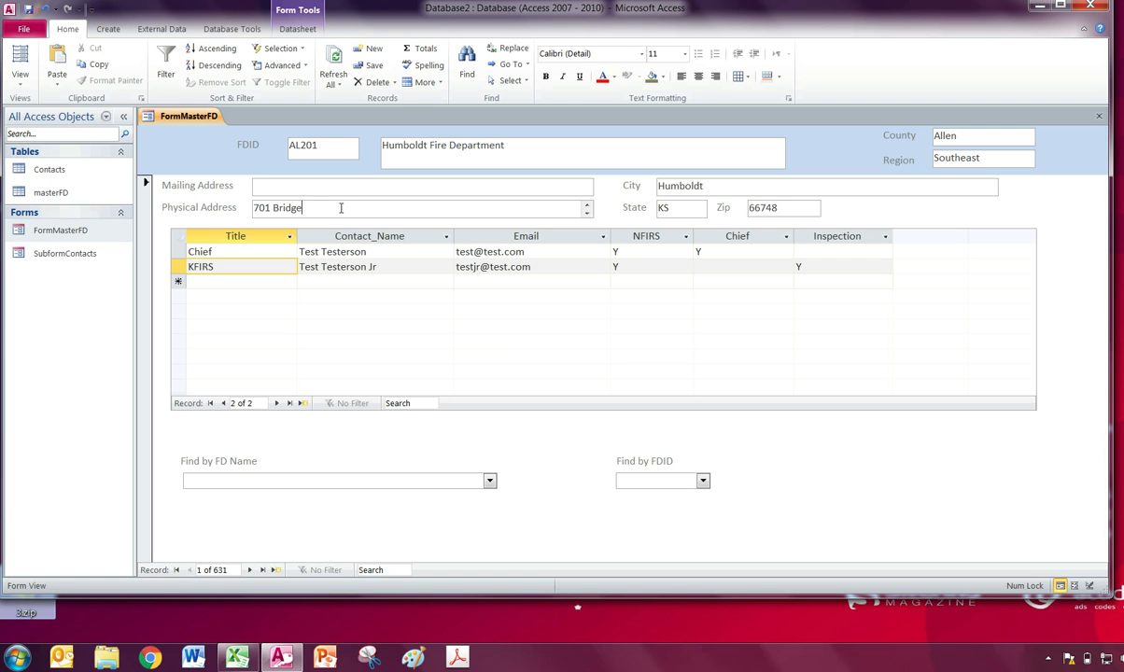
pyautogui.click(81, 179)
pyautogui.doubleClick(81, 179)
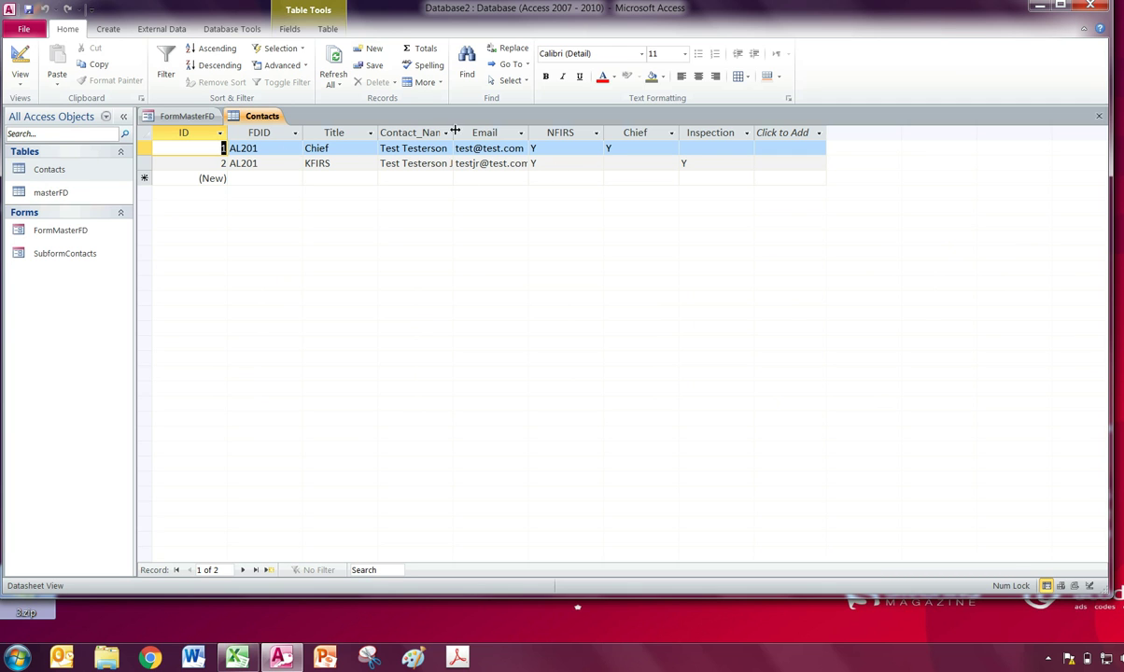
pyautogui.moveTo(453, 131); pyautogui.dragTo(483, 132)
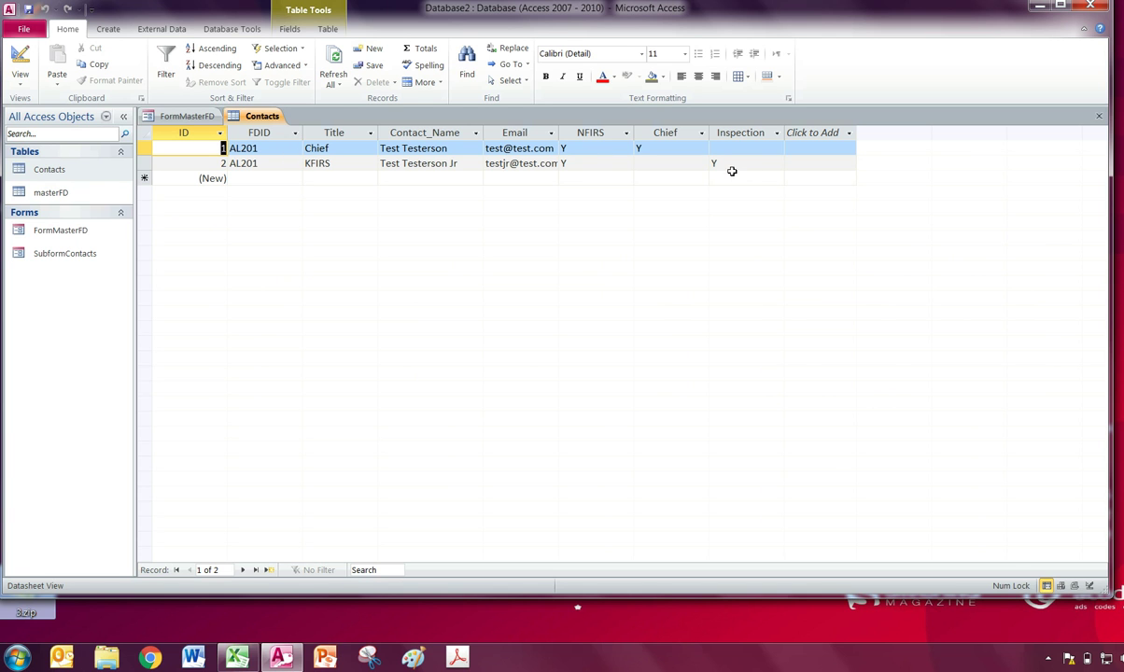
pyautogui.click(1098, 115)
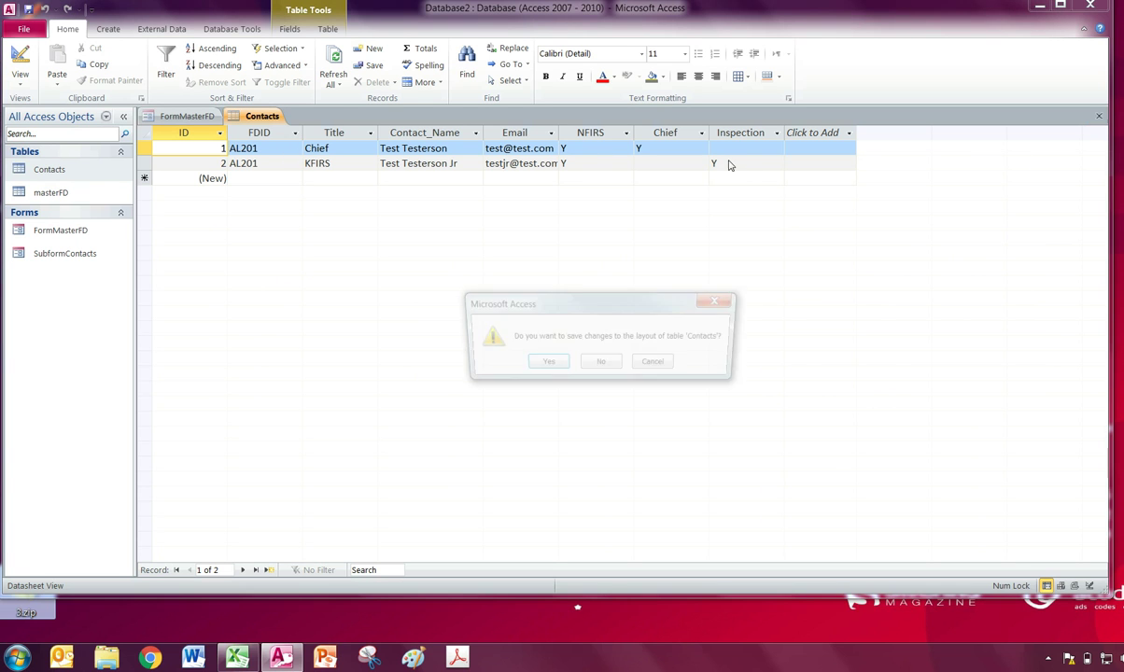
pyautogui.click(602, 364)
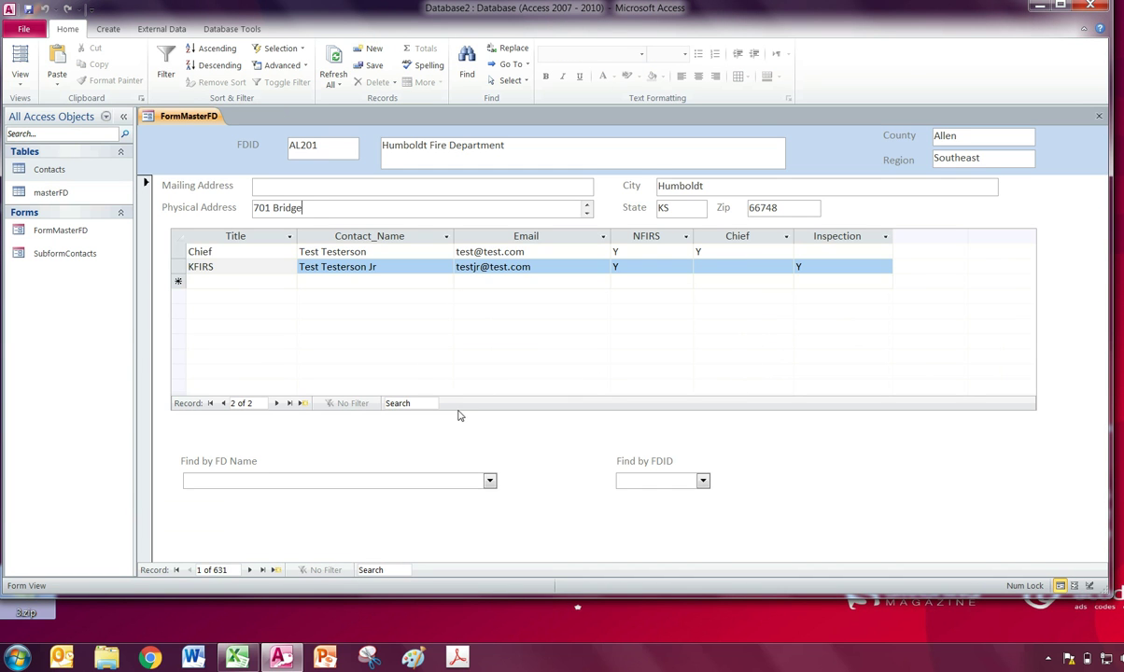
# Add a contact with the title Chief for Iola Fire Department, entering the contact's full name and e-mail address
pyautogui.click(249, 569)
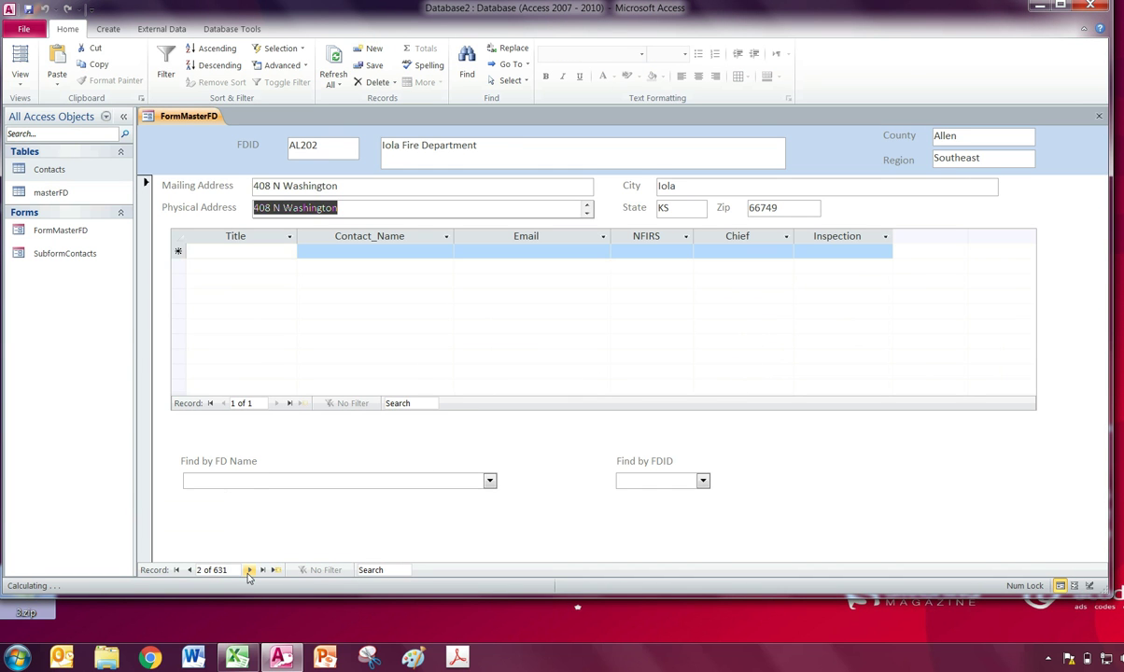
pyautogui.click(272, 251)
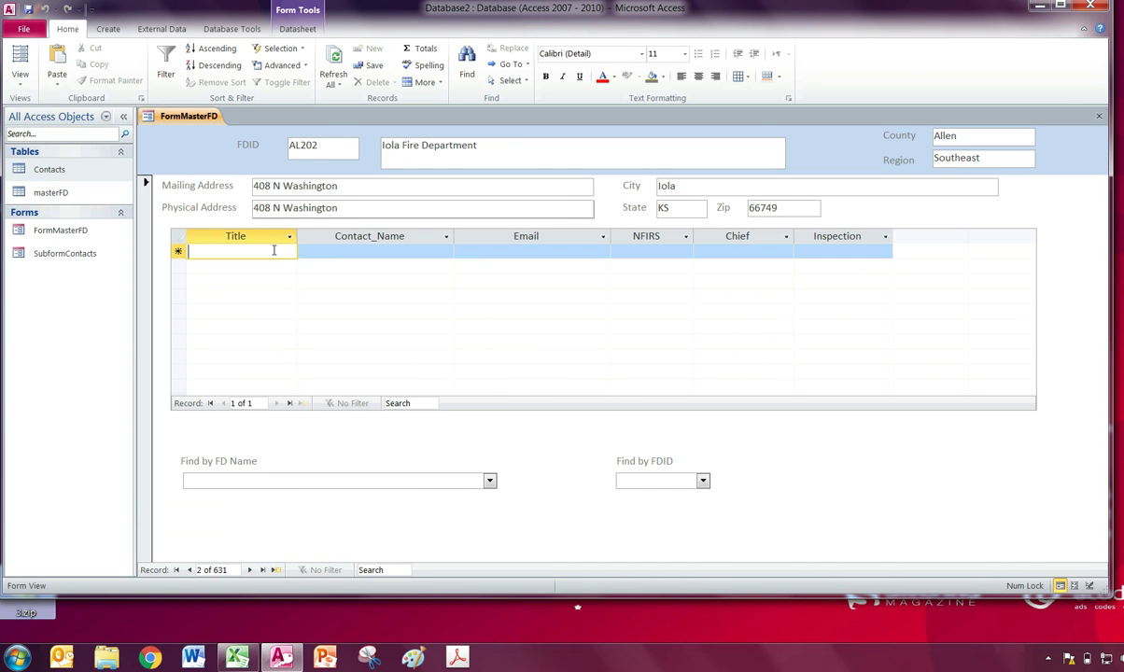
pyautogui.write('Chief')
pyautogui.press('Tab')
pyautogui.write('Not')
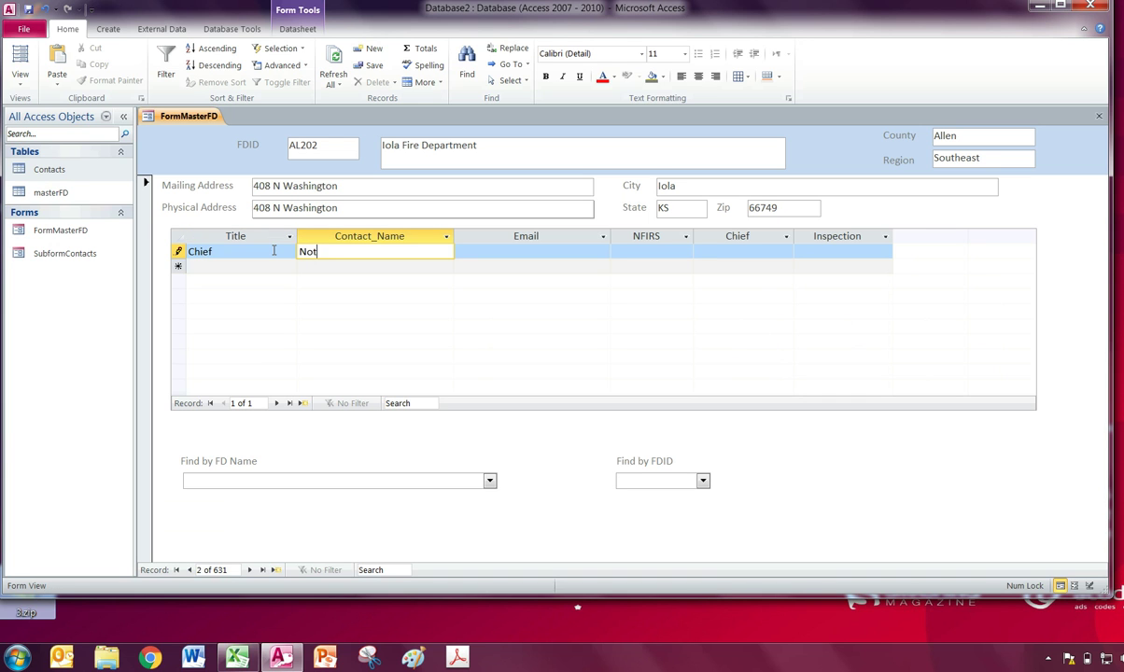
pyautogui.write(' Testerson')
pyautogui.press('Tab')
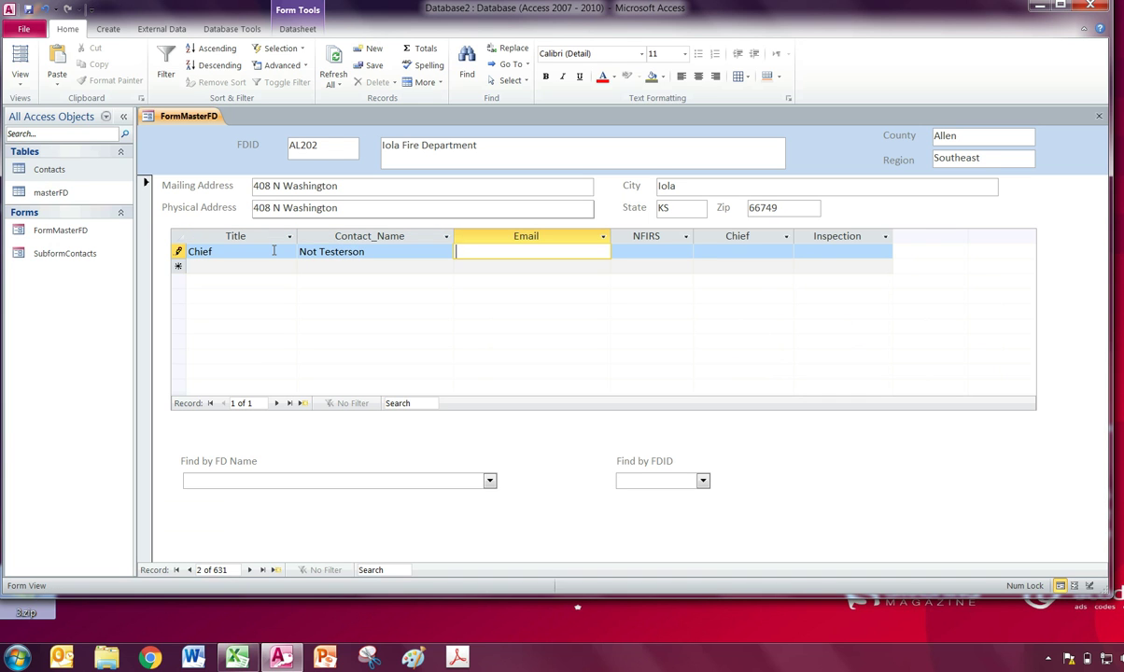
pyautogui.write('Testing@nottest.com')
pyautogui.press('Tab')
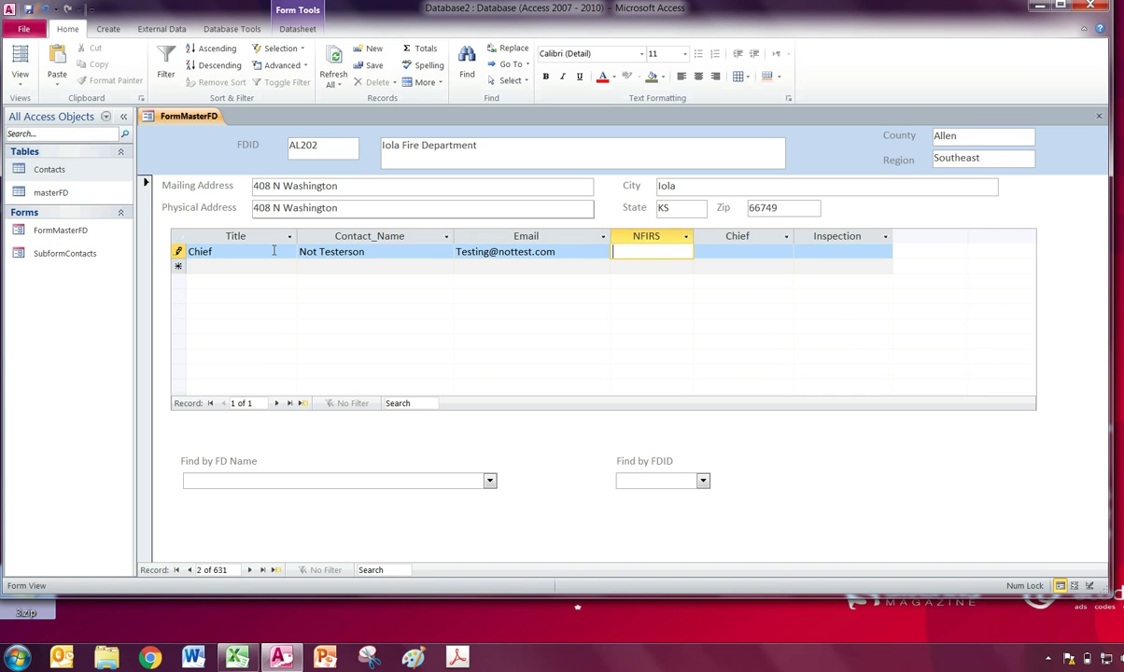
# Enter Y in the NFIRS and Chief columns for Iola Fire Department's Chief contact and commit the record
pyautogui.press('Tab')
pyautogui.hotkey('shift', 'Tab')
pyautogui.write('T')
pyautogui.write('Y')
pyautogui.press('Tab')
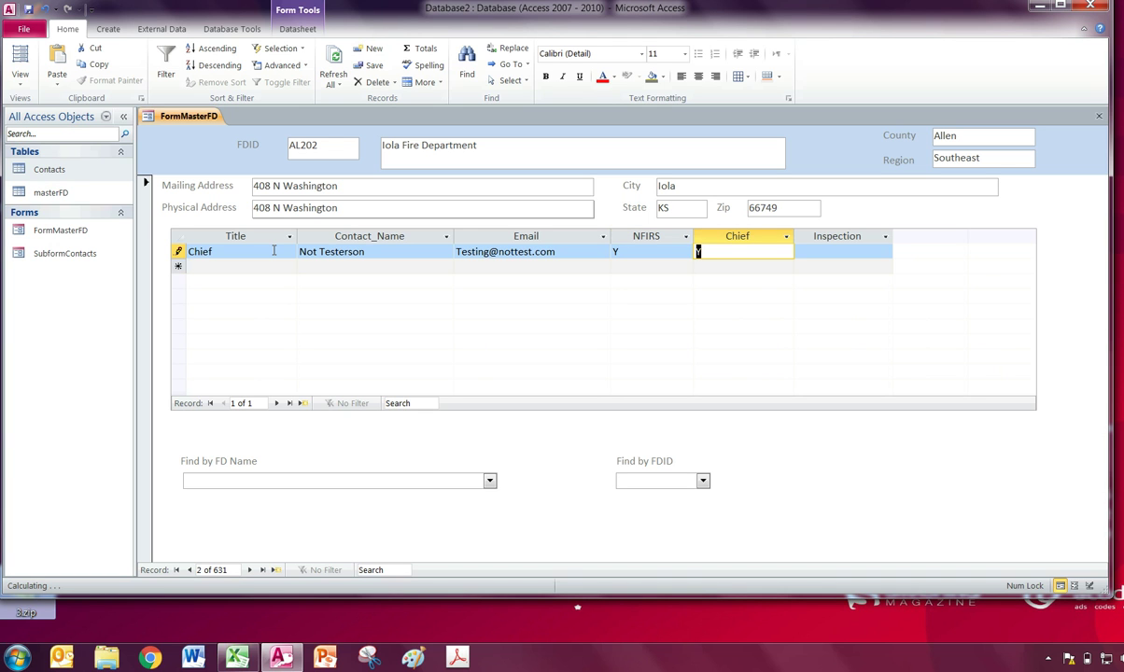
pyautogui.click(565, 255)
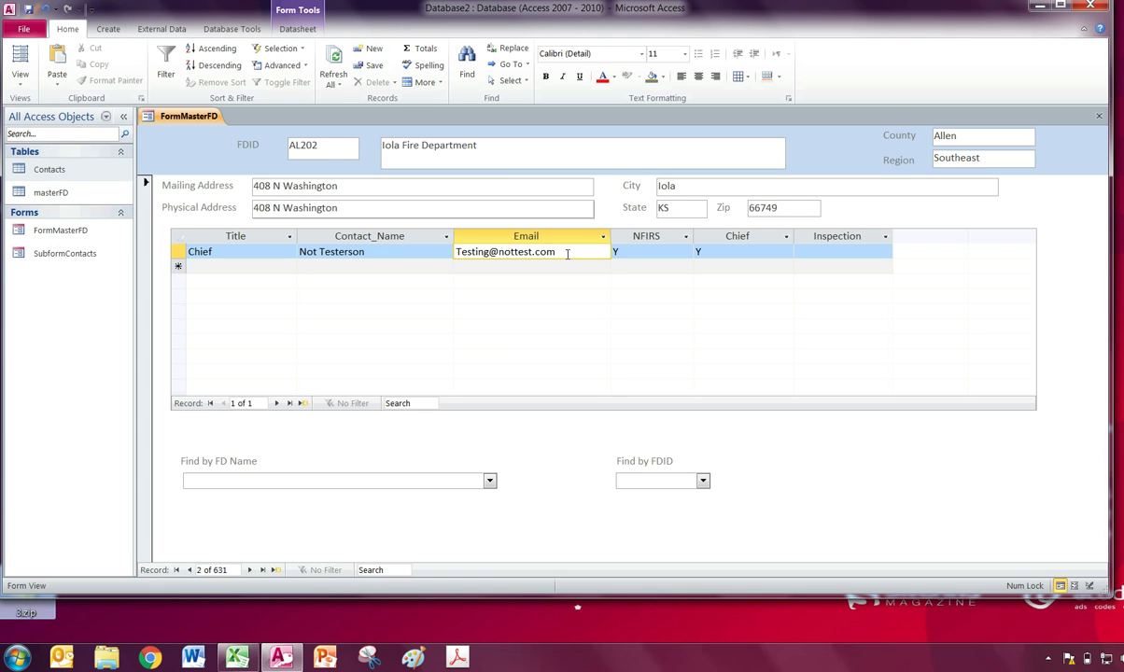
pyautogui.click(434, 252)
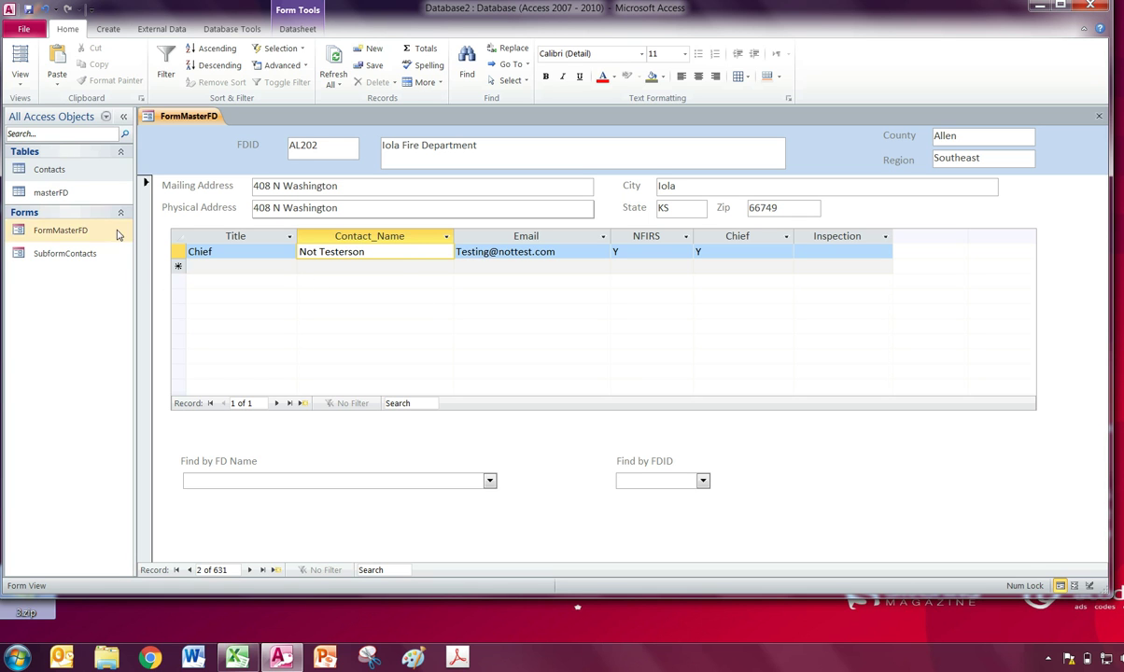
pyautogui.click(93, 196)
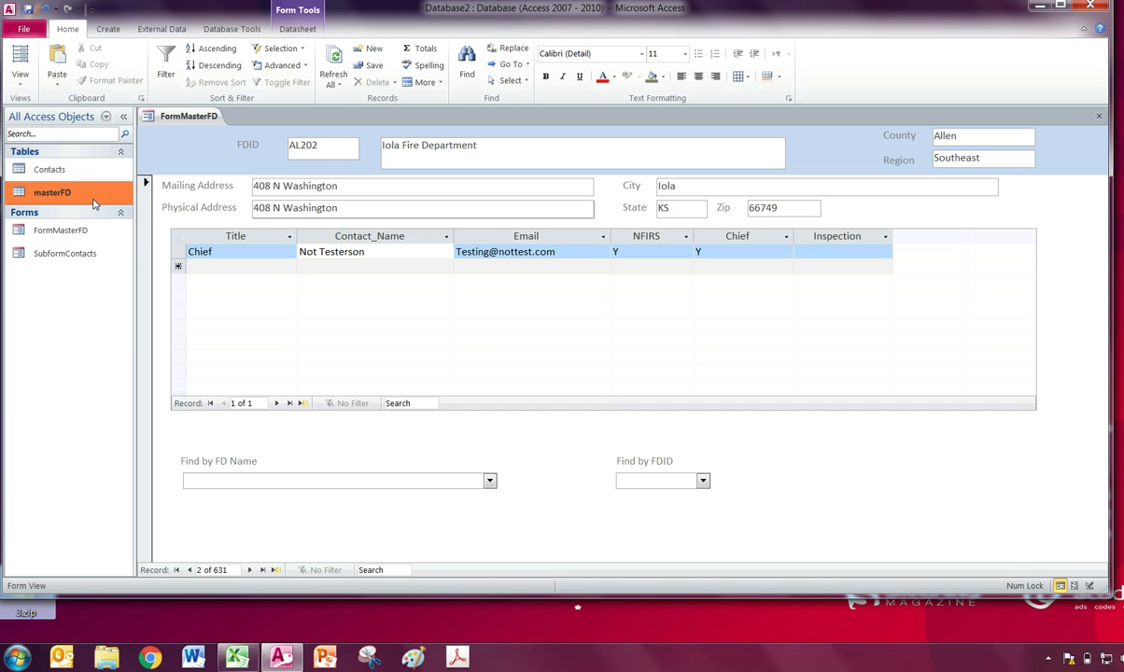
pyautogui.click(87, 173)
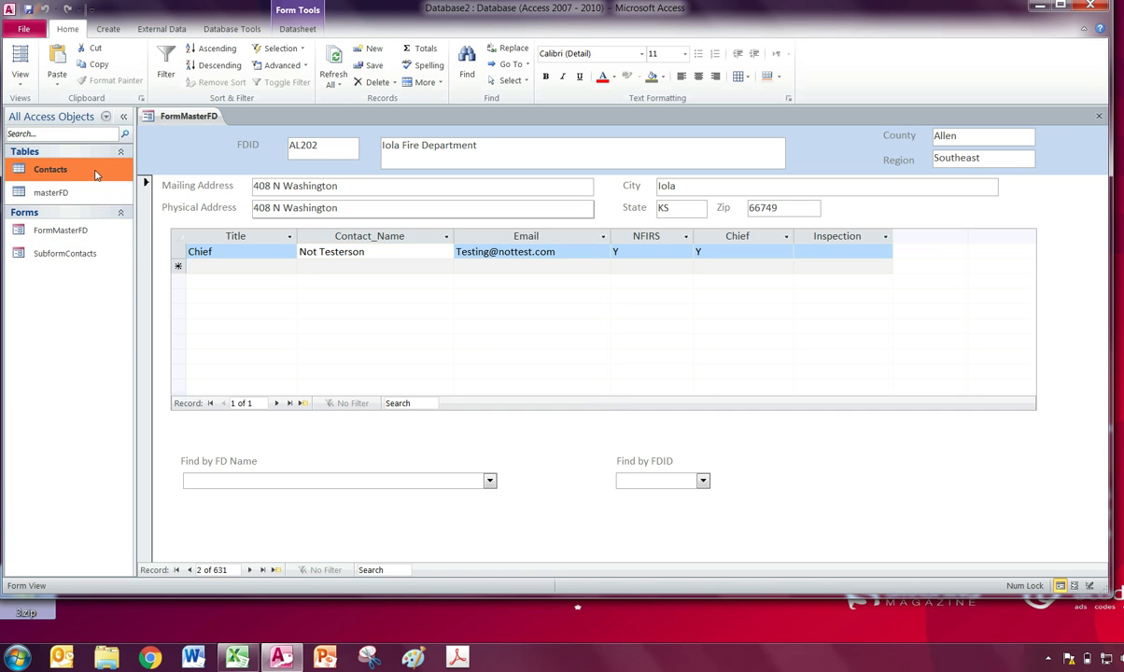
pyautogui.click(82, 229)
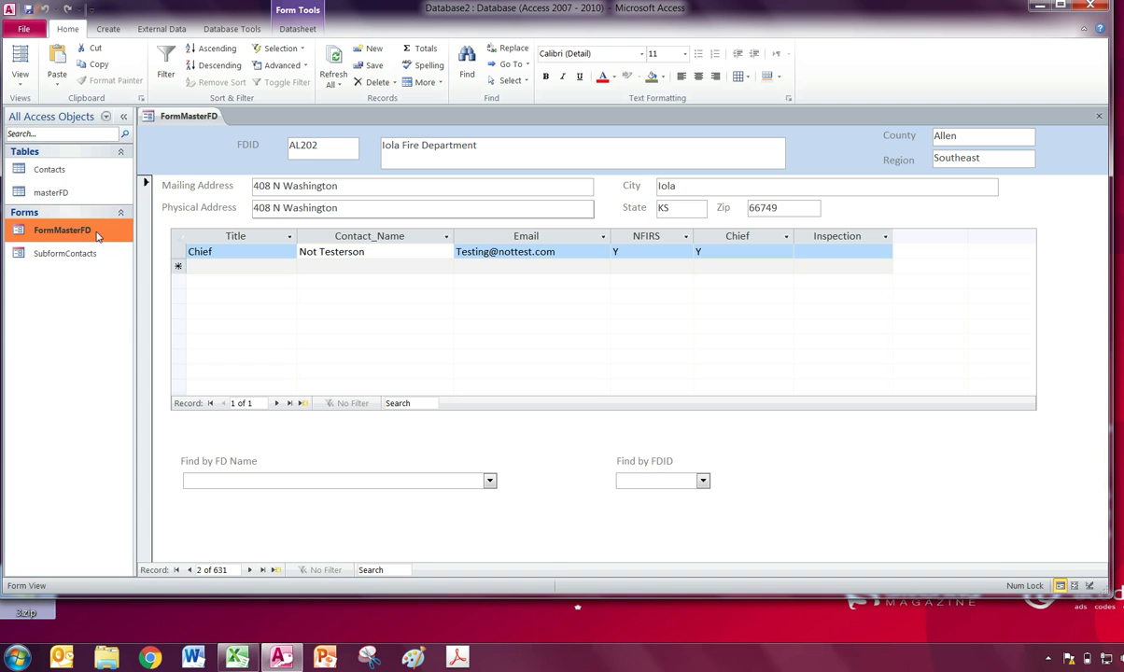
pyautogui.click(174, 160)
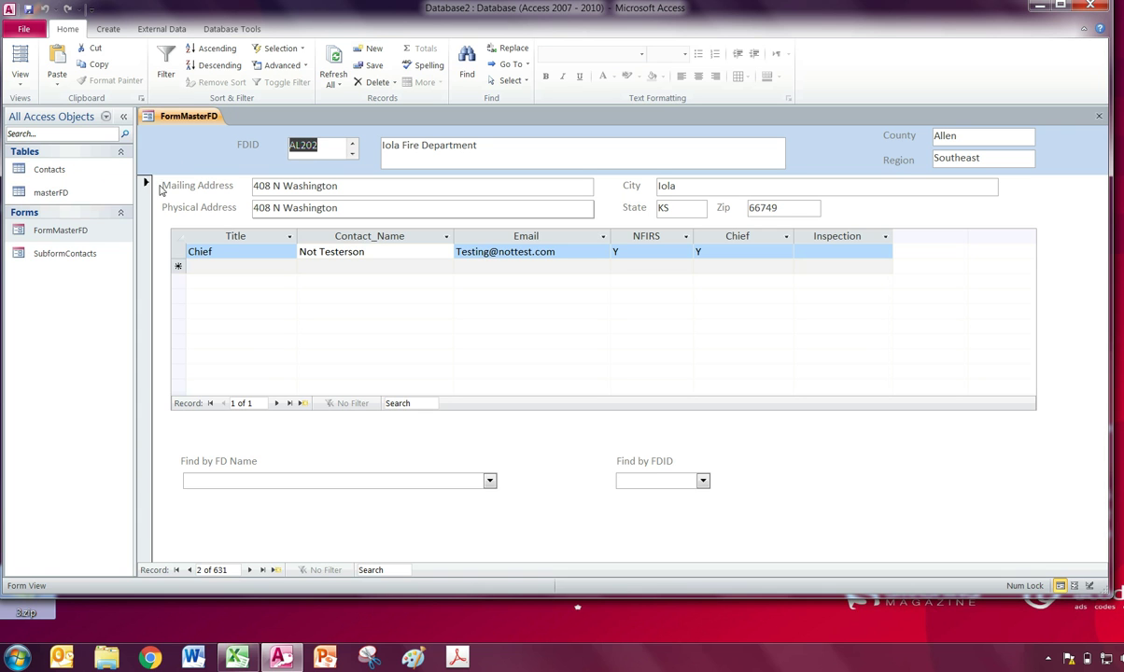
pyautogui.click(67, 263)
pyautogui.click(237, 251)
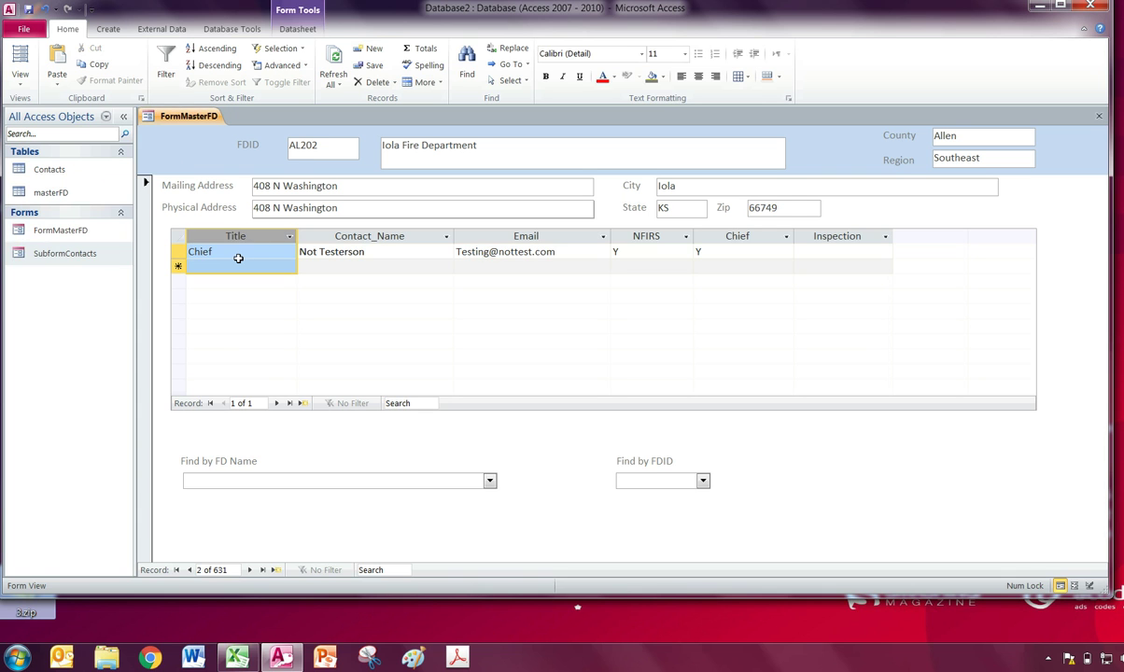
pyautogui.click(237, 251)
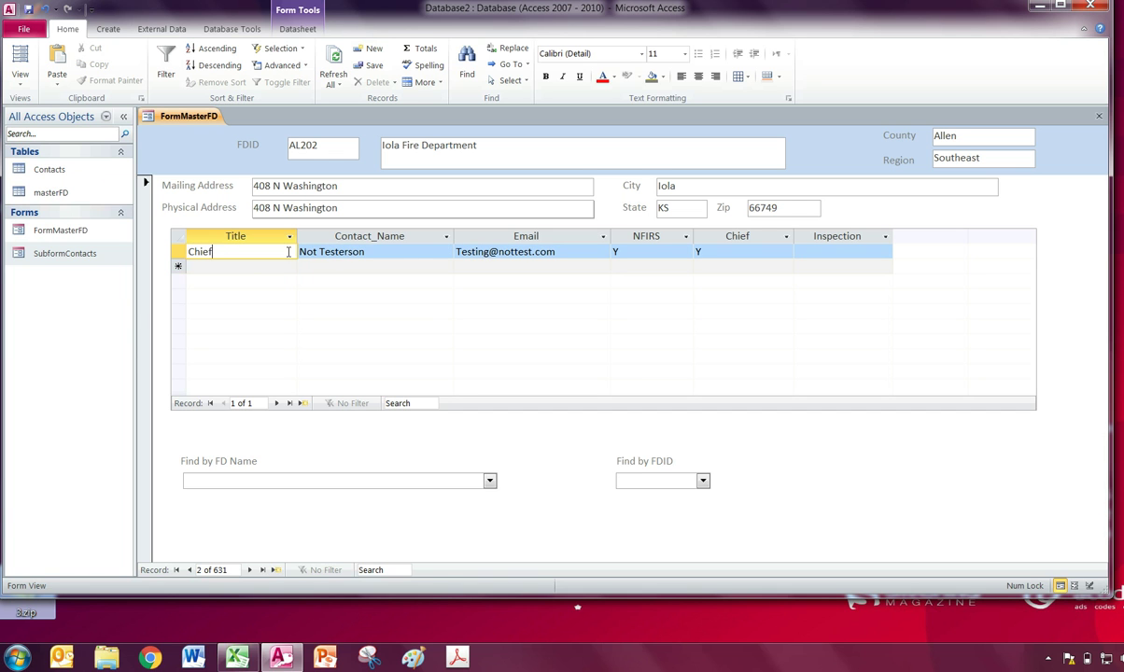
pyautogui.click(345, 253)
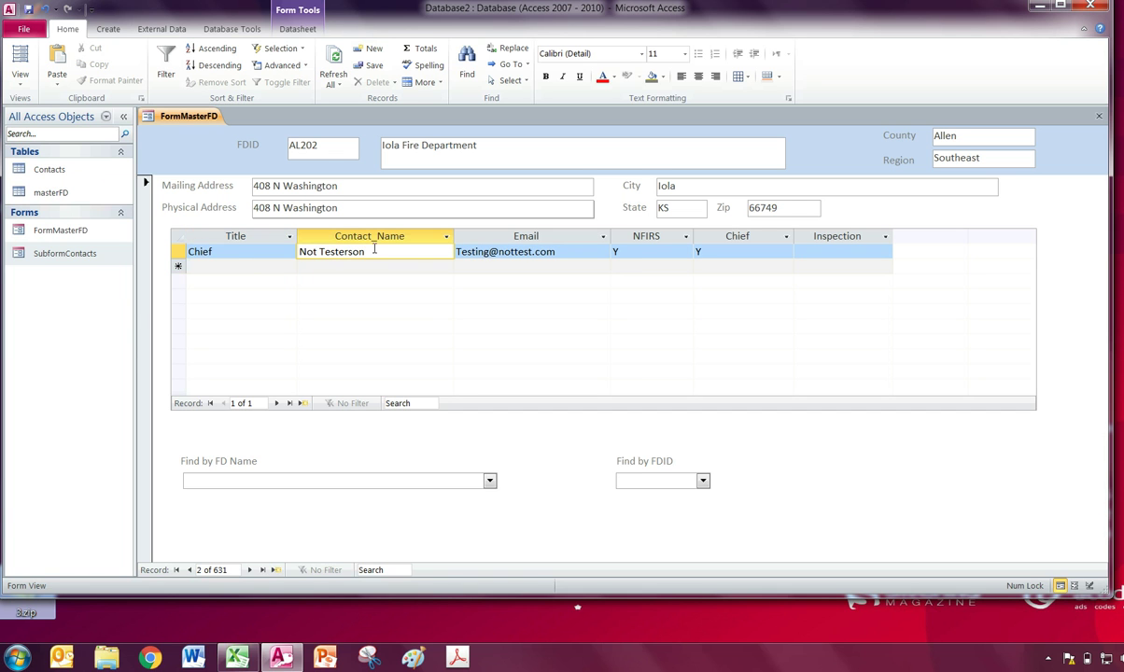
pyautogui.click(574, 251)
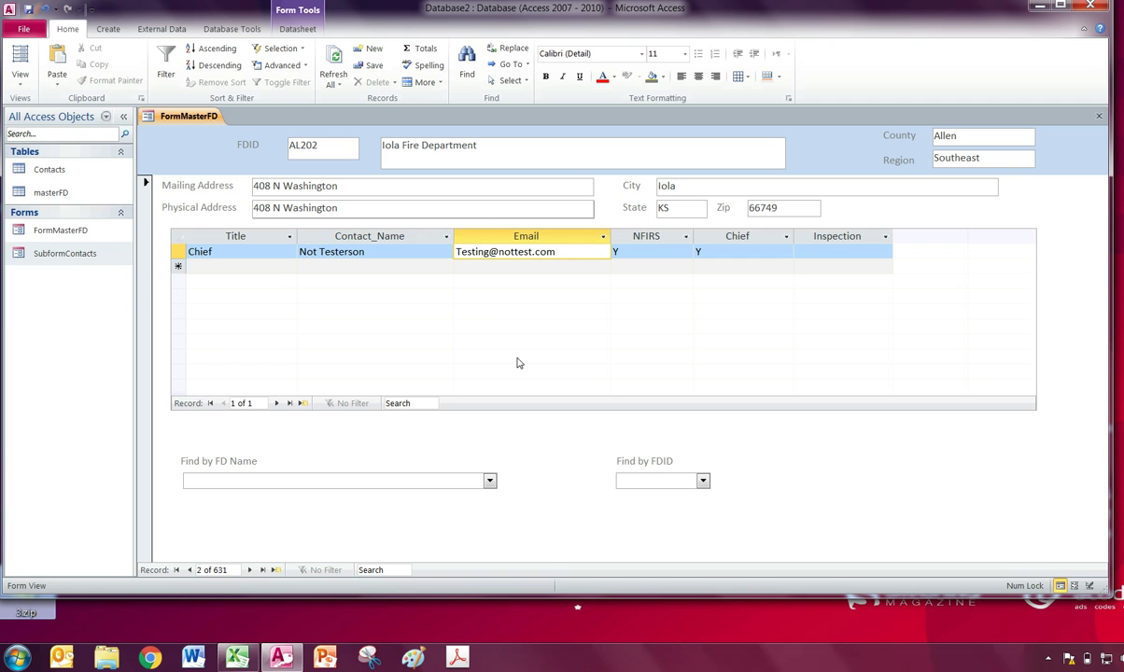